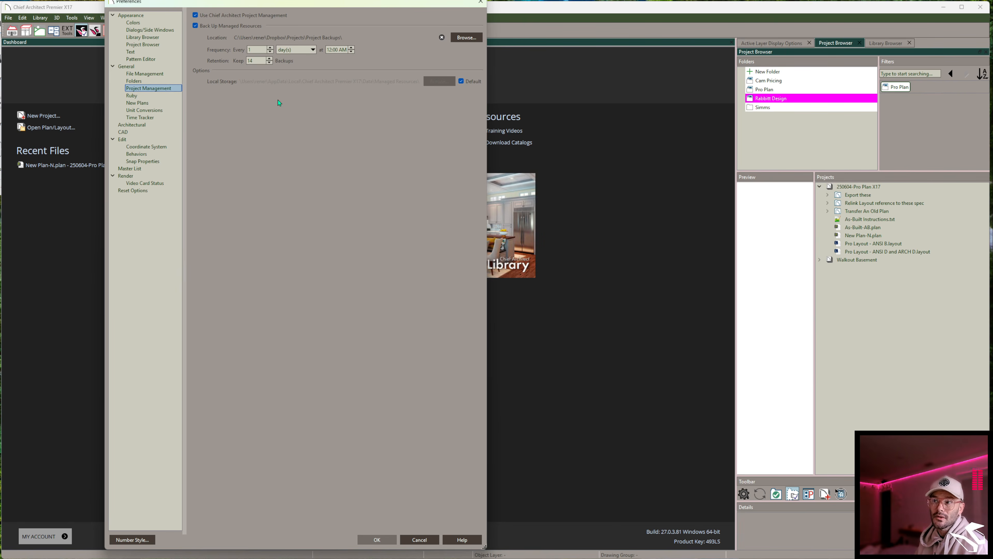
- Review the Folders preferences and the list of all program paths, then close the paths list
click(140, 81)
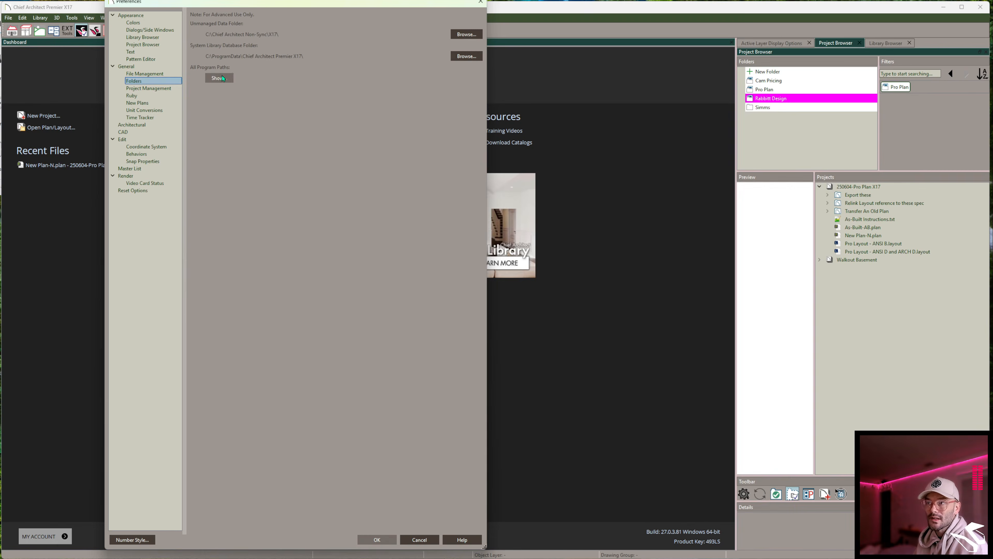
click(123, 252)
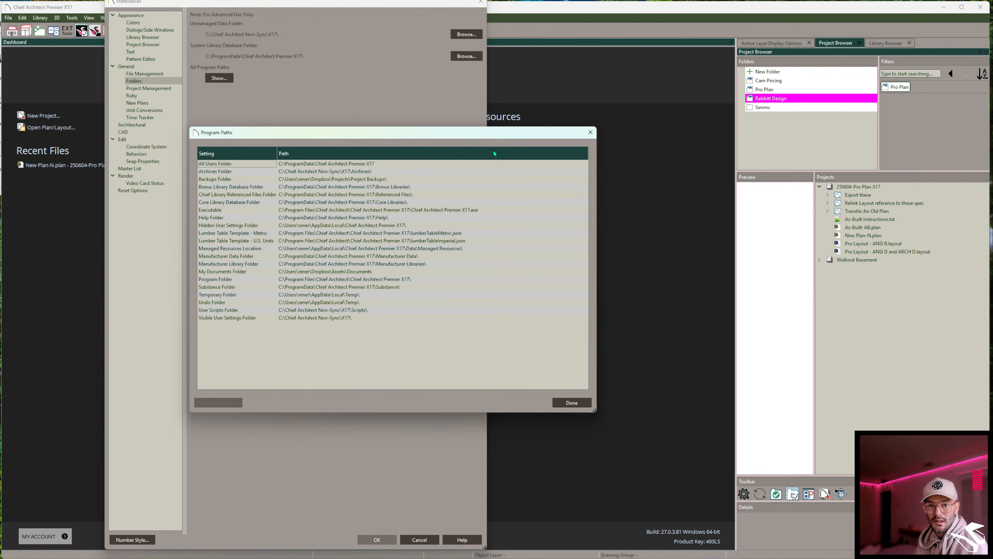
click(590, 132)
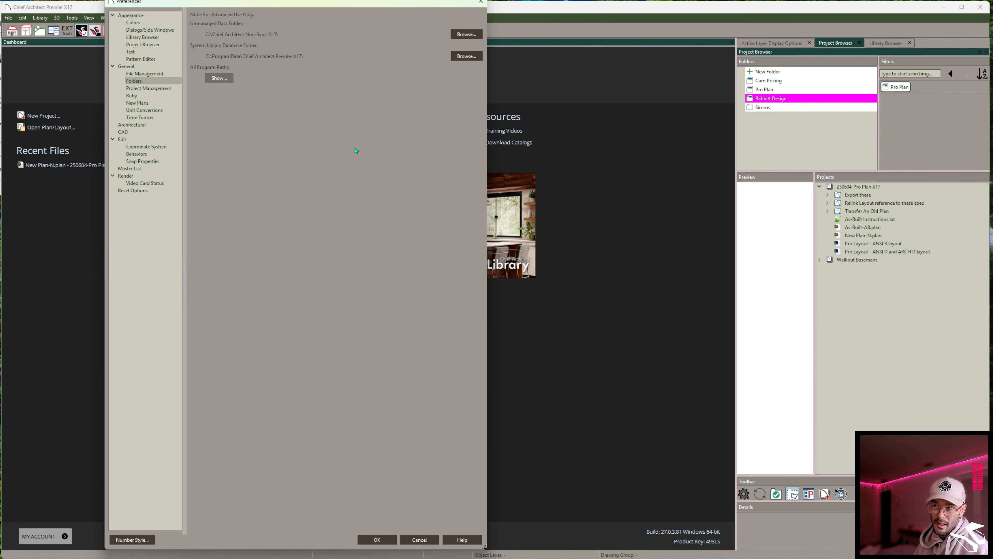
- Set auto archive files to Previous Save in File Management preferences and confirm the preferences
click(148, 75)
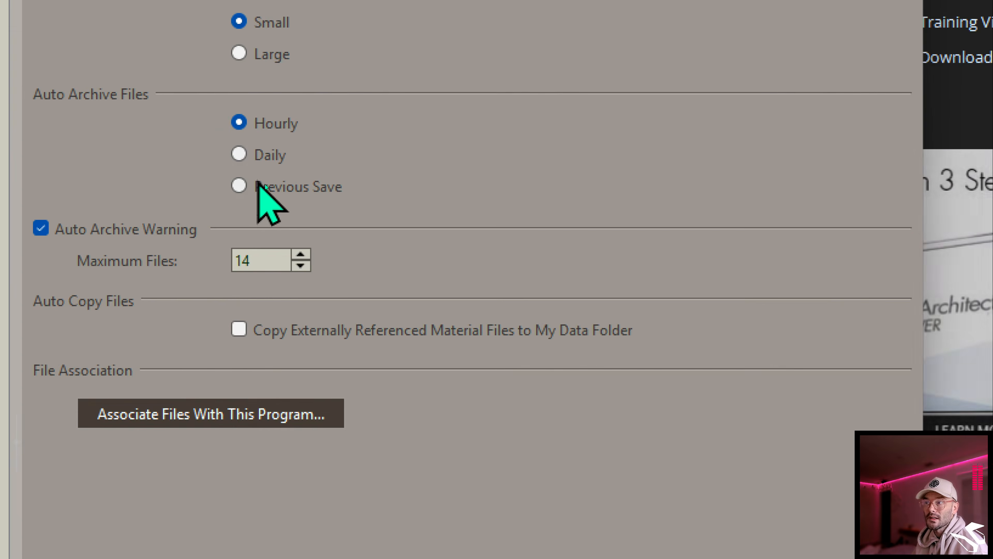
click(259, 185)
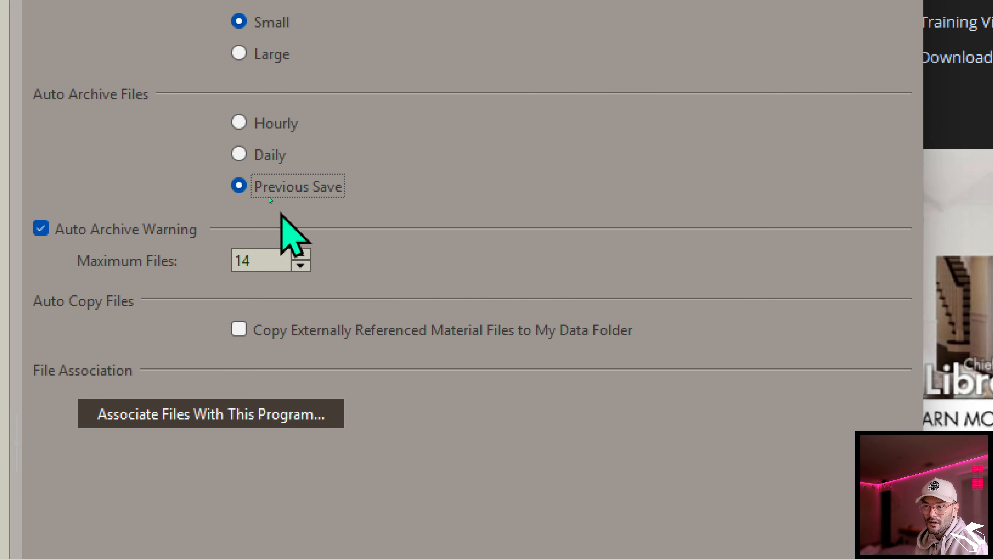
drag(268, 250, 224, 250)
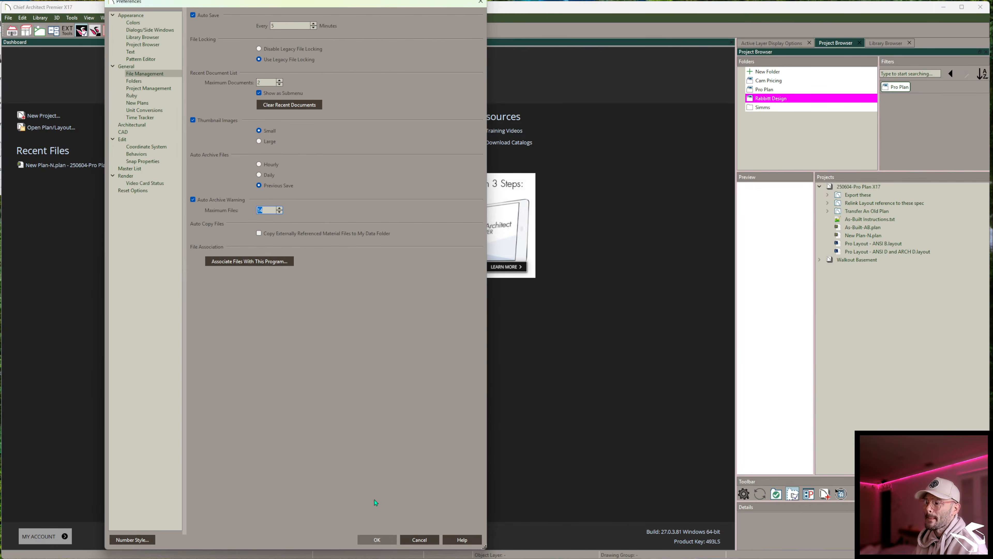
click(373, 540)
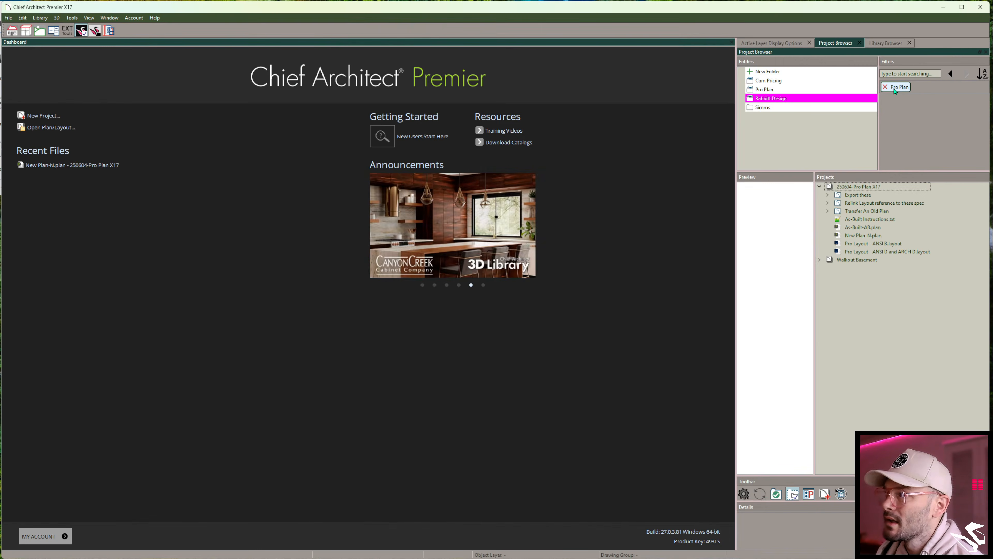
- Clear the Pro Plan project filter and browse the Common Documents and Plan and Layout Templates folders
click(895, 90)
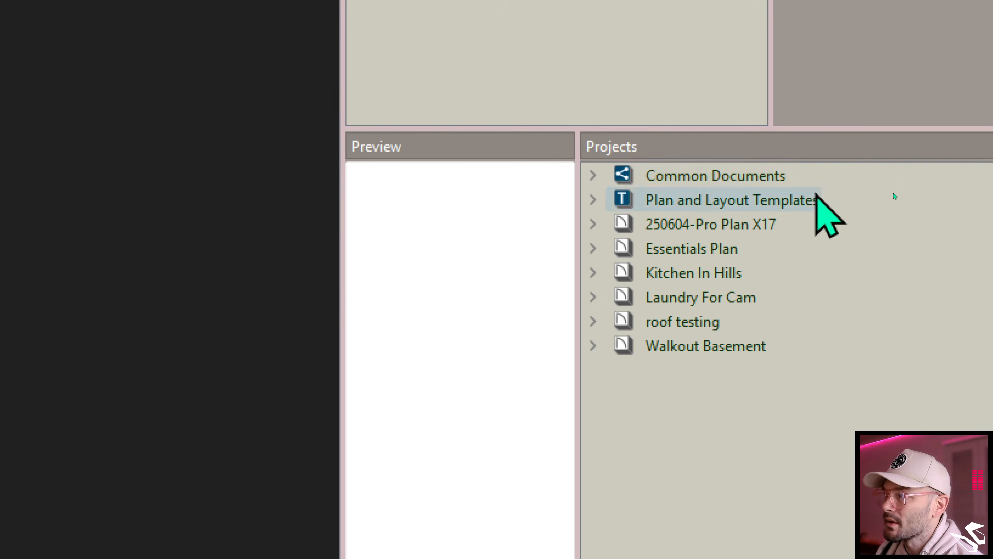
click(598, 199)
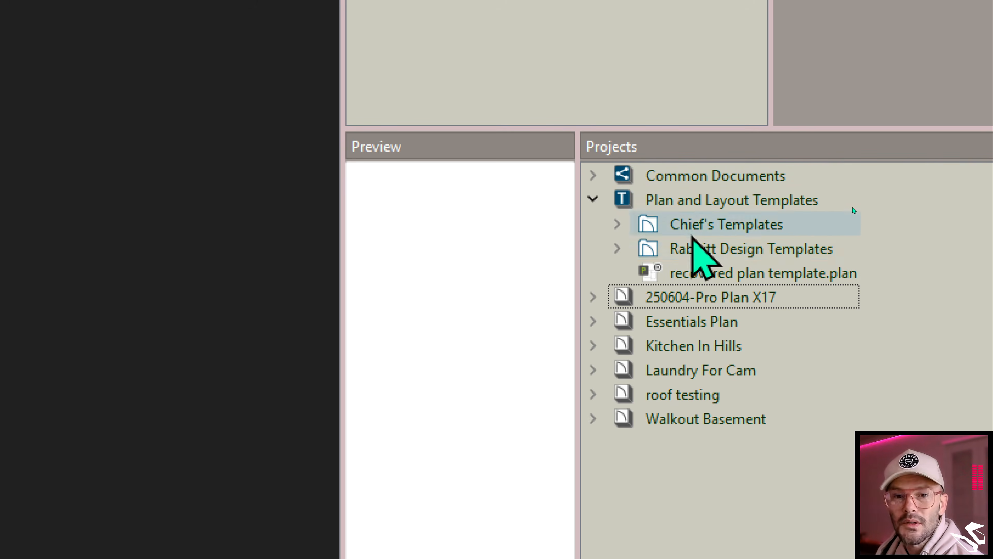
click(618, 224)
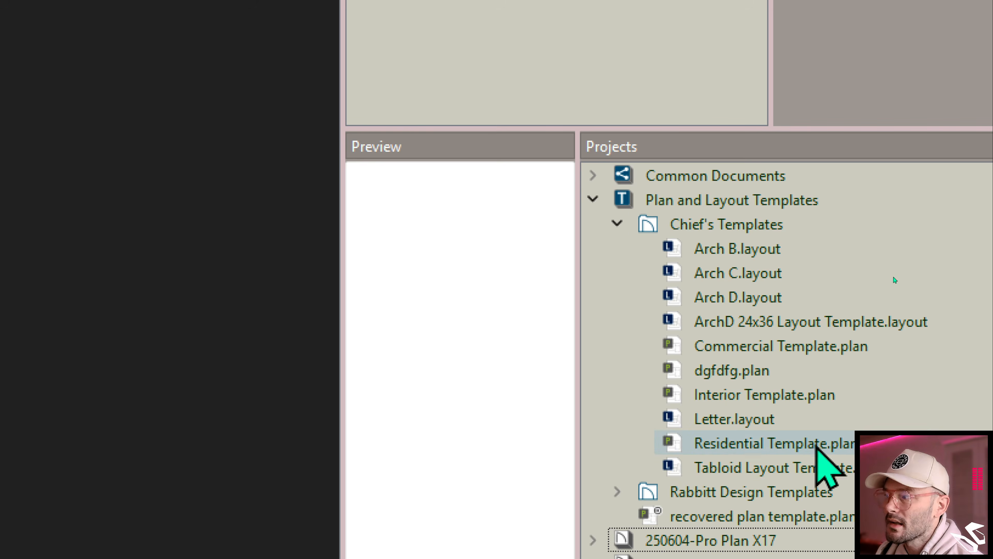
click(618, 224)
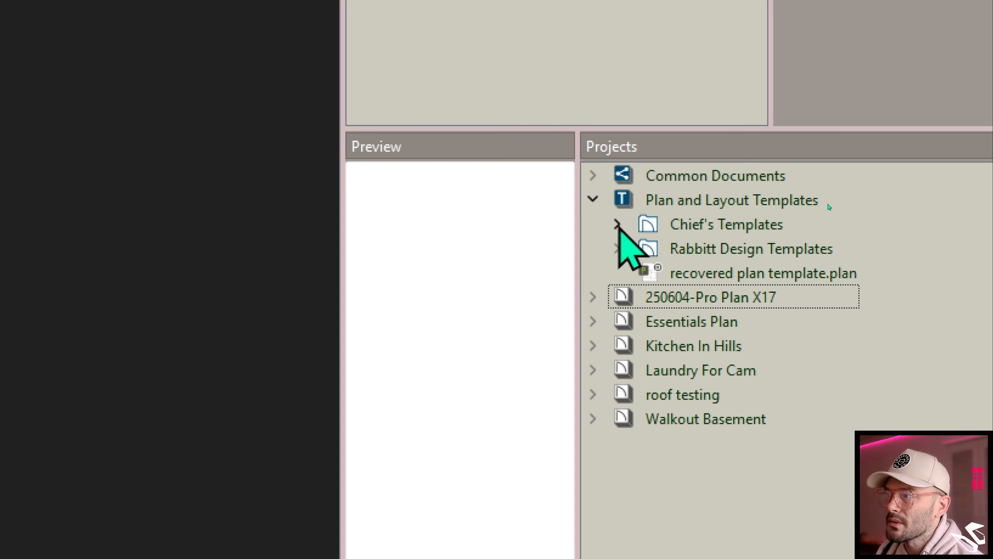
click(595, 175)
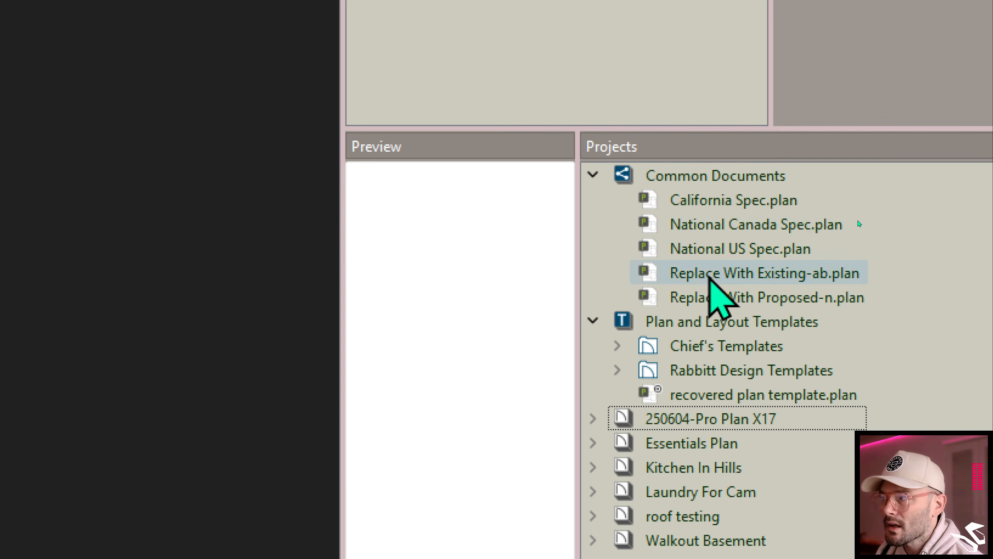
click(593, 175)
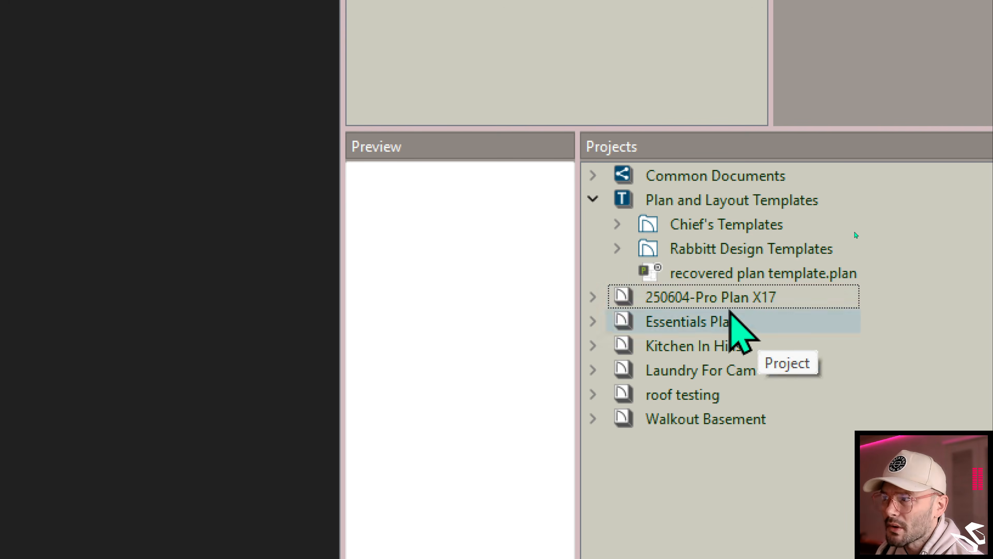
click(594, 199)
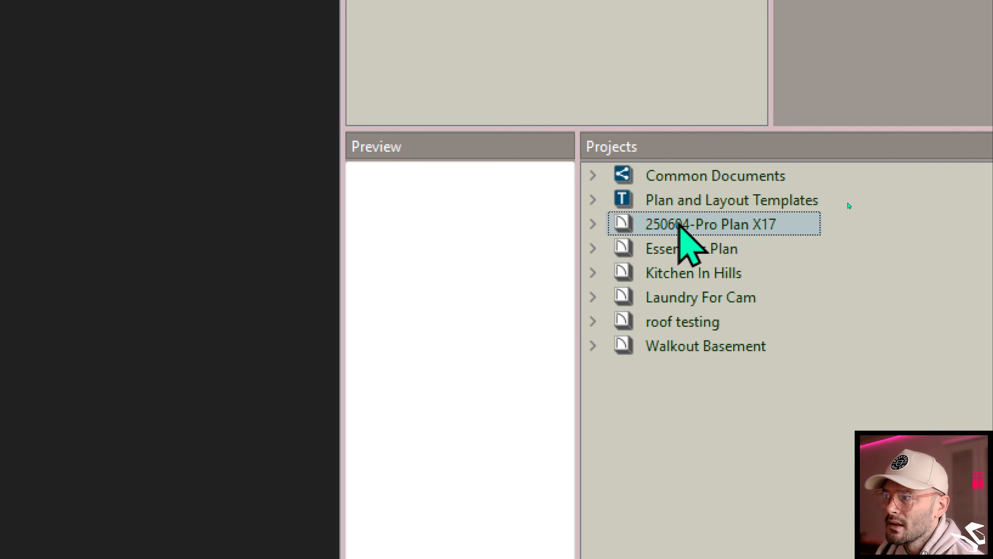
right_click(741, 228)
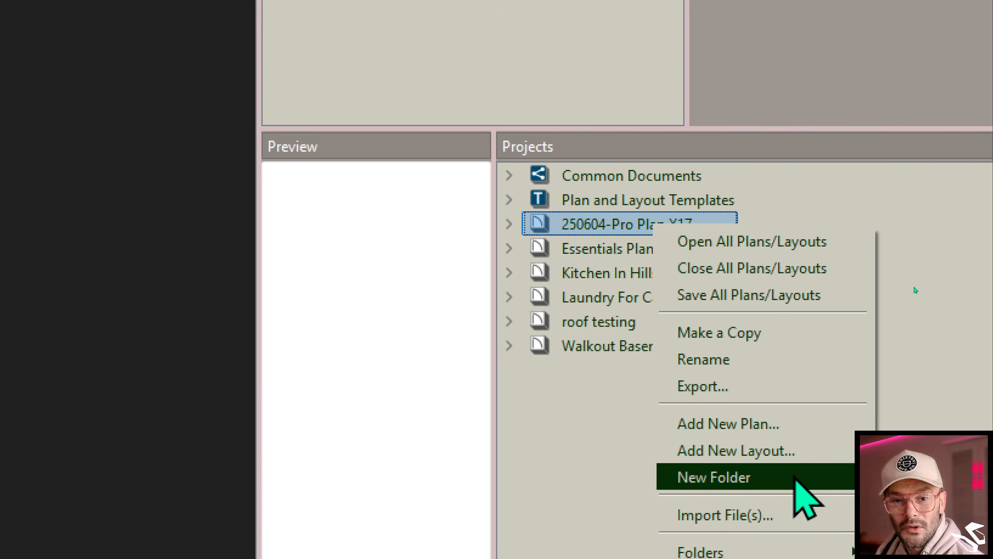
mouse_move(751, 556)
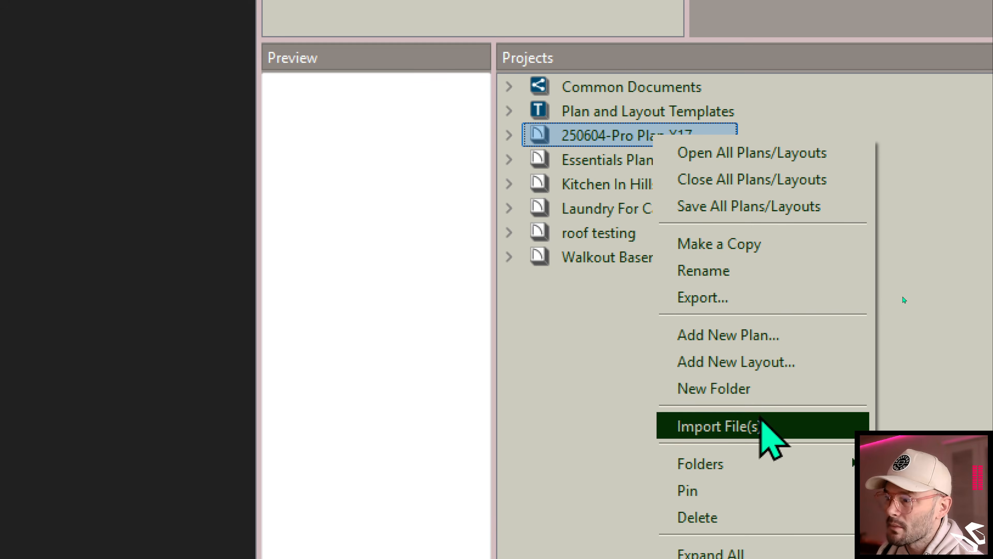
mouse_move(705, 468)
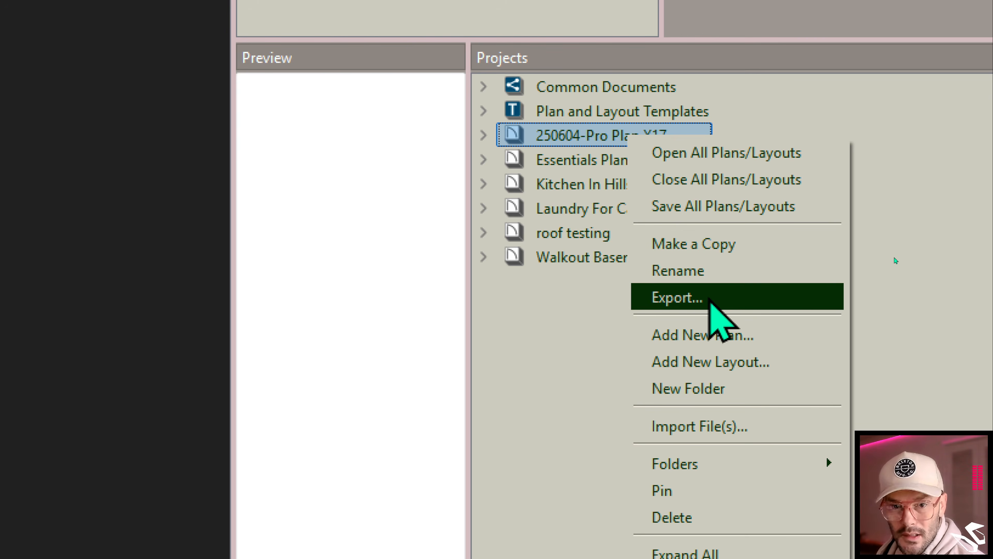
click(594, 327)
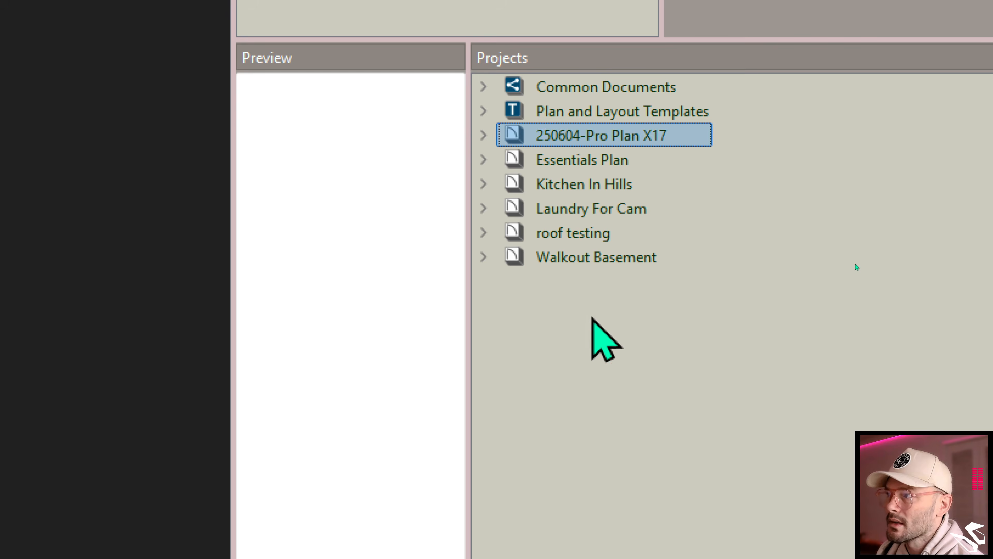
- Make a copy of the 250604-Pro Plan X17 project and rename the copy Test Project
right_click(627, 135)
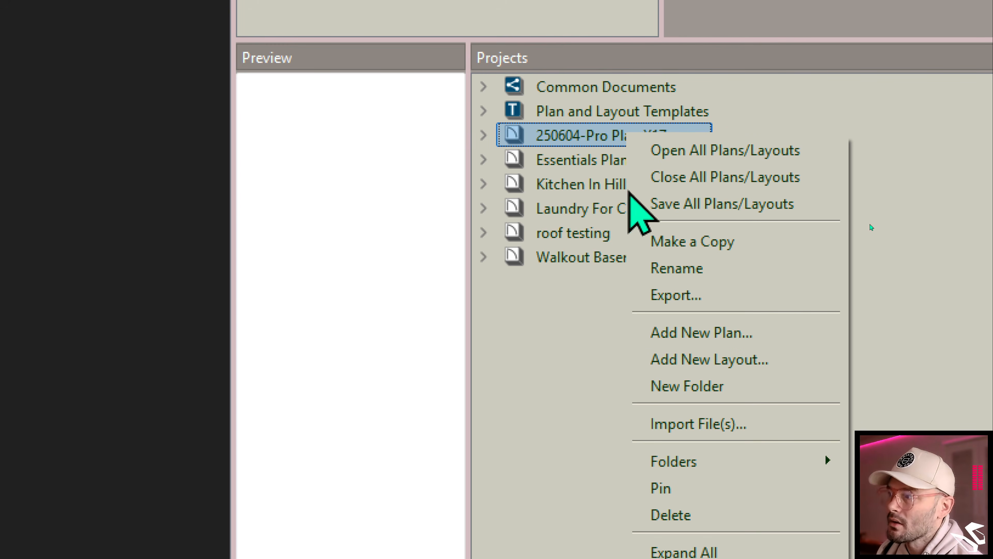
click(677, 247)
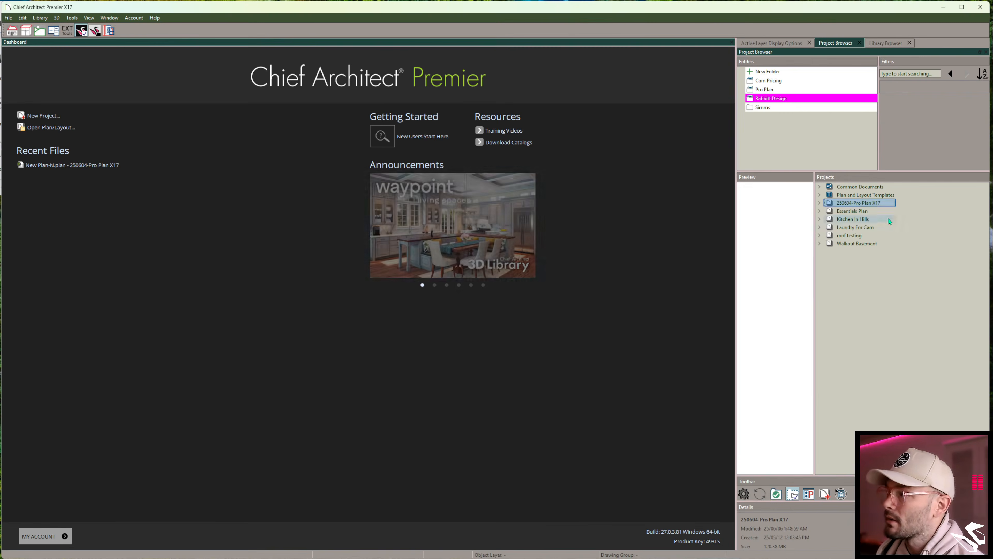
right_click(615, 139)
click(890, 237)
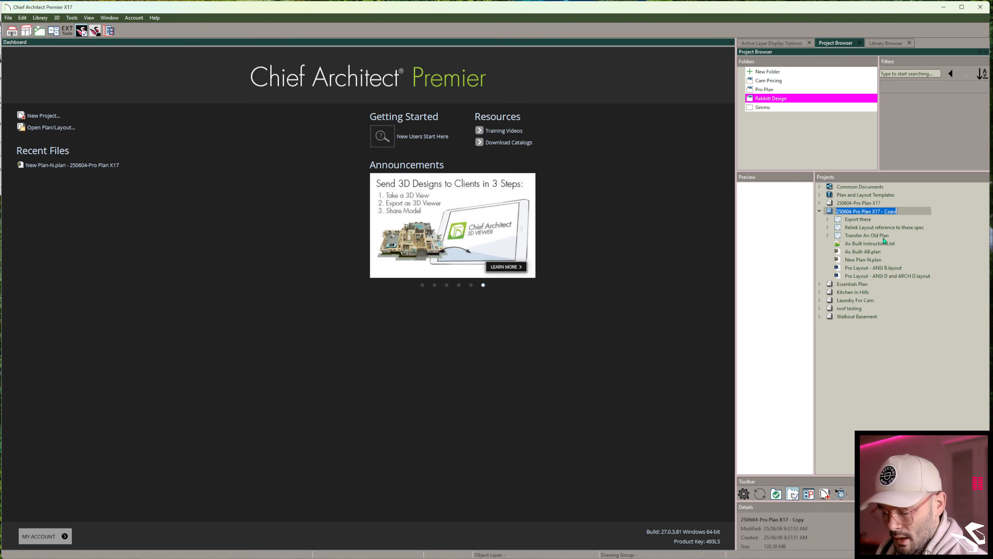
text(Test )
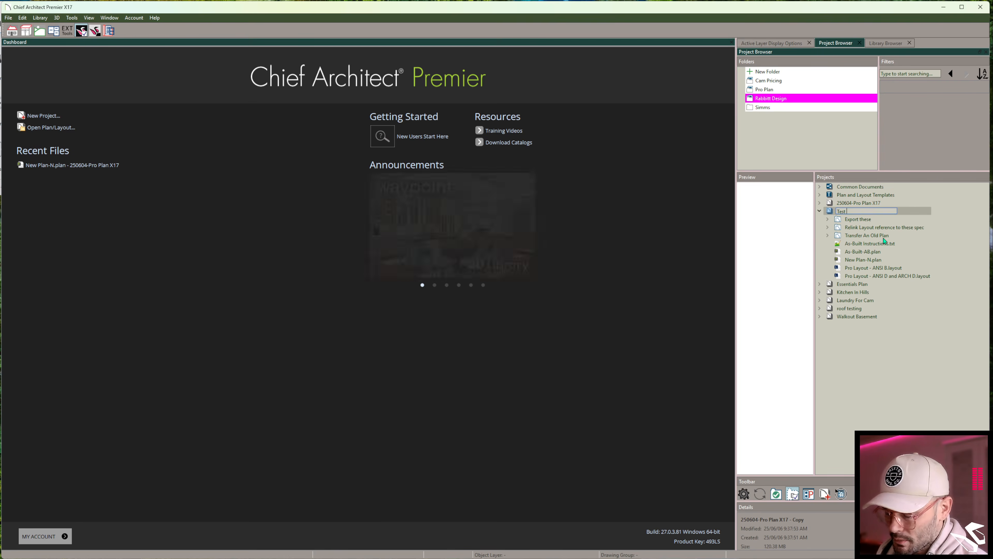
text(Project)
key(Return)
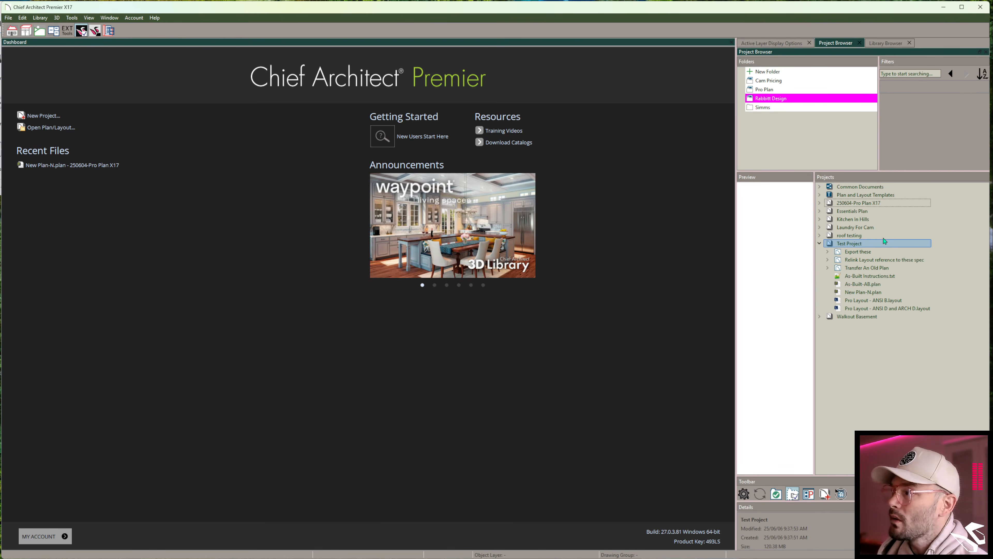
- Open the Test Project's New Plan-N plan and close it again
double_click(872, 292)
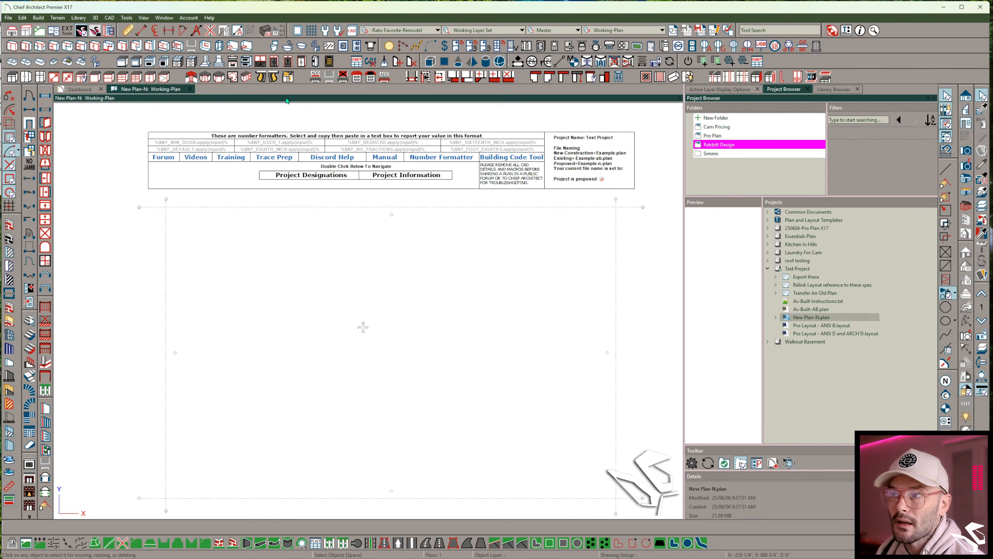
click(191, 89)
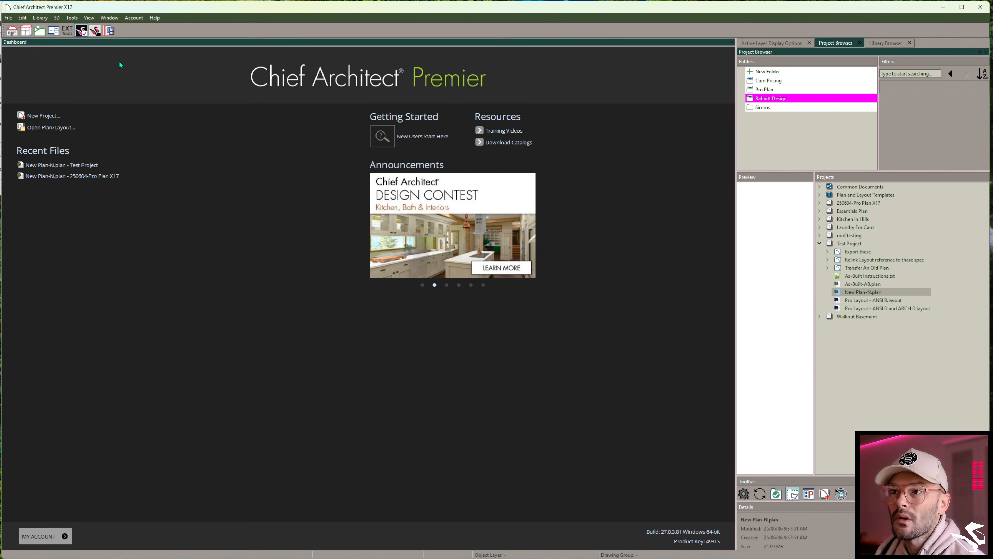
- Reopen the New Plan-N plan from the recent documents list
click(9, 18)
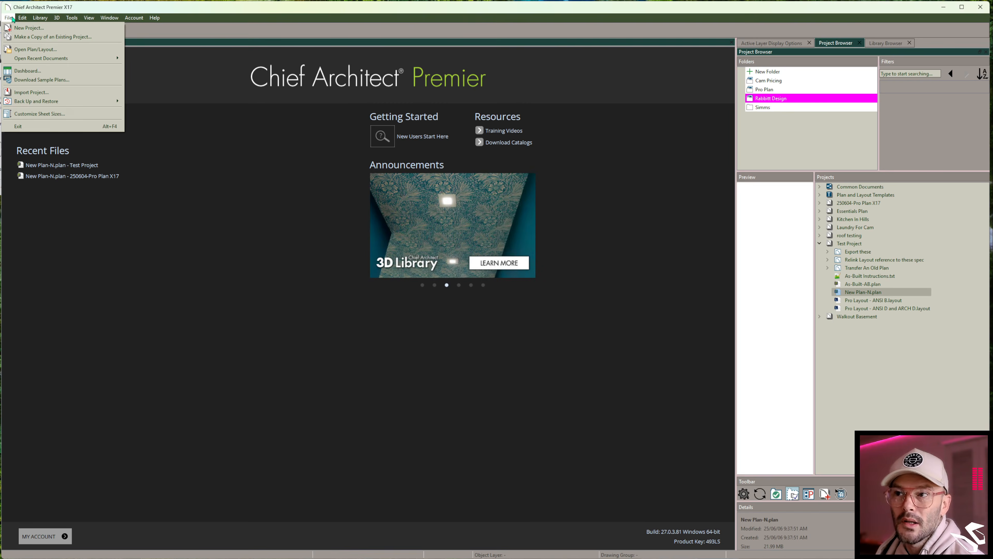
mouse_move(35, 61)
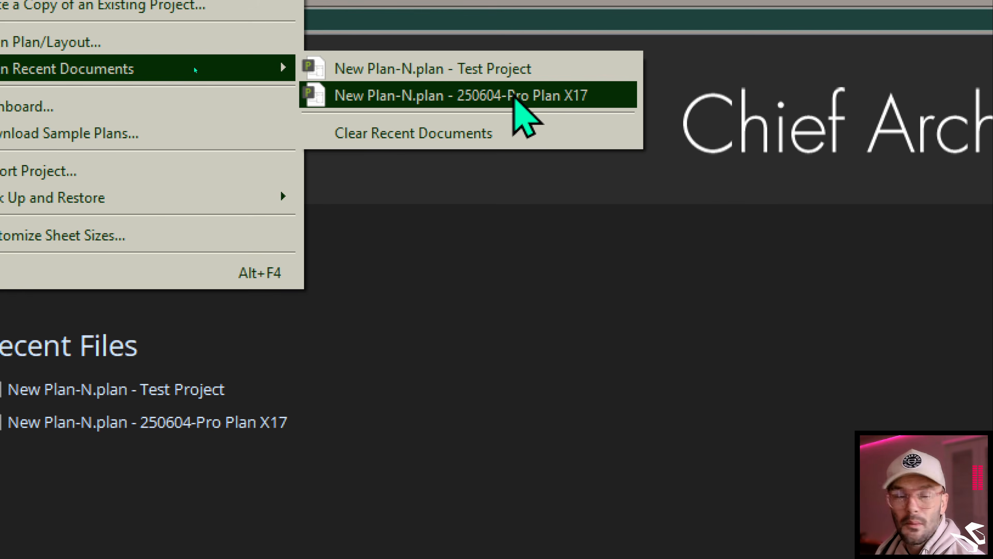
click(528, 397)
click(530, 399)
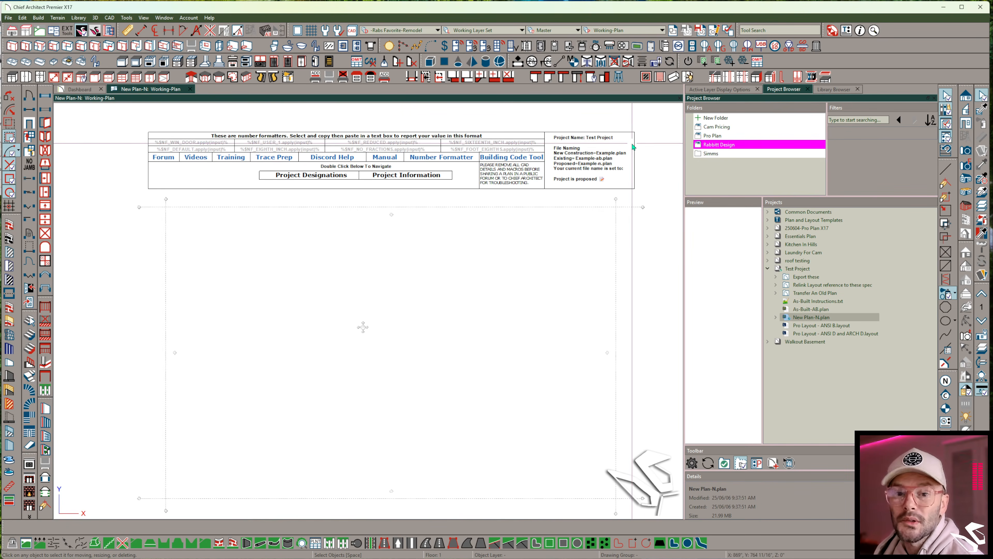
- Zoom in to examine the project name block and the open plan entry in the project list
scroll(633, 147, up, 5)
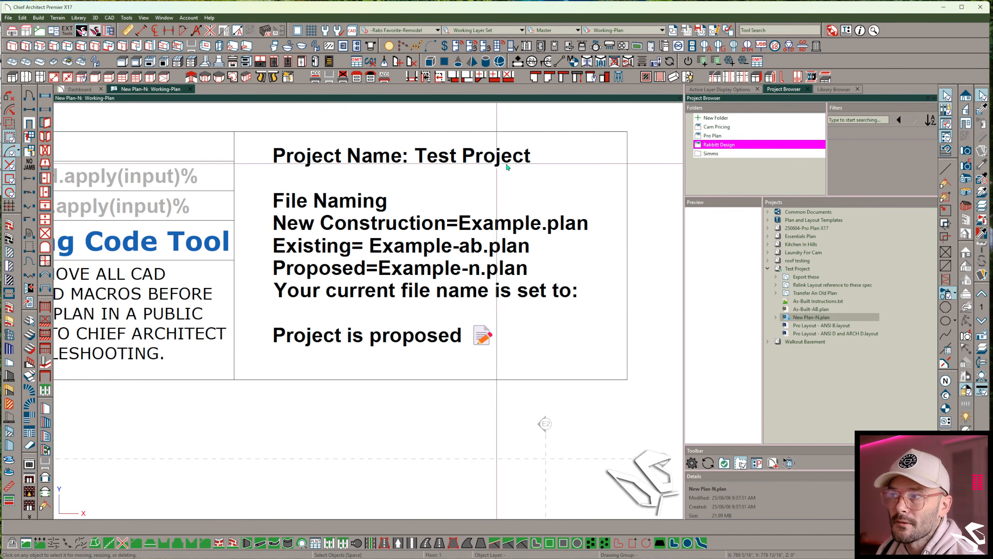
scroll(486, 178, down, 5)
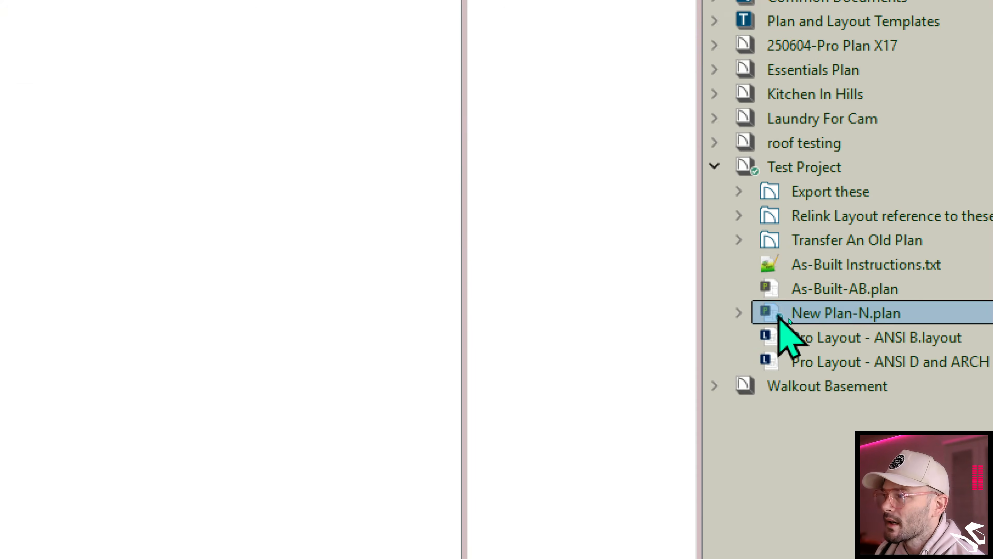
click(788, 323)
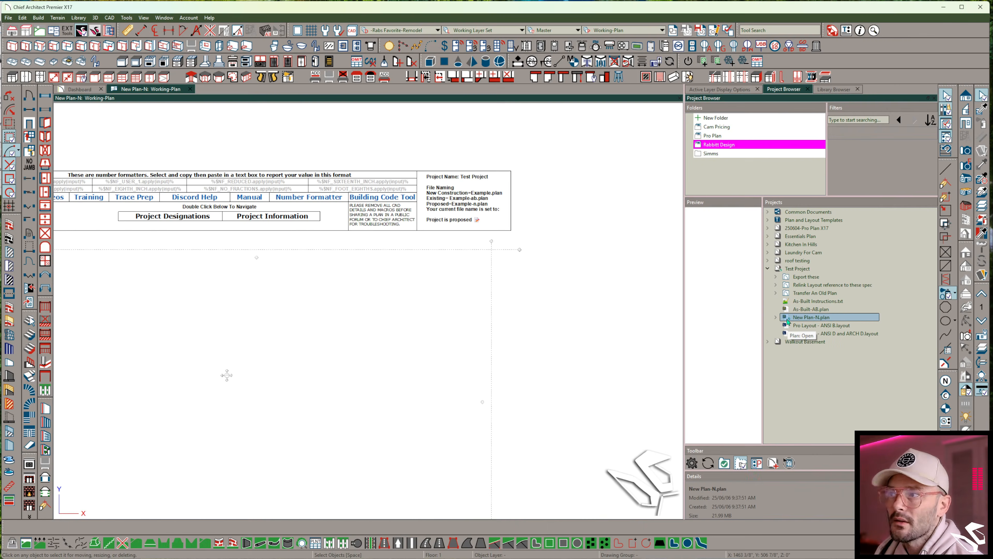
scroll(285, 301, down, 4)
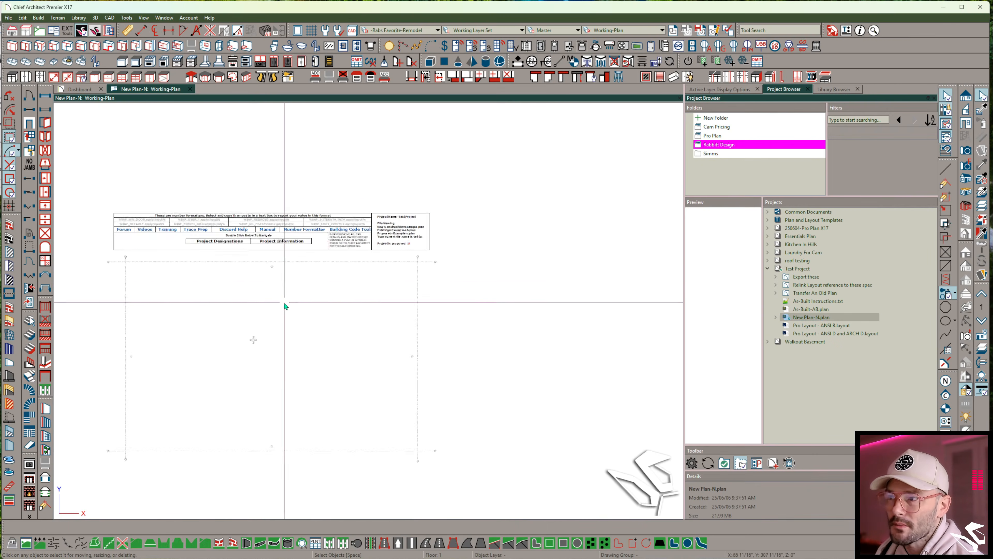
scroll(351, 274, up, 3)
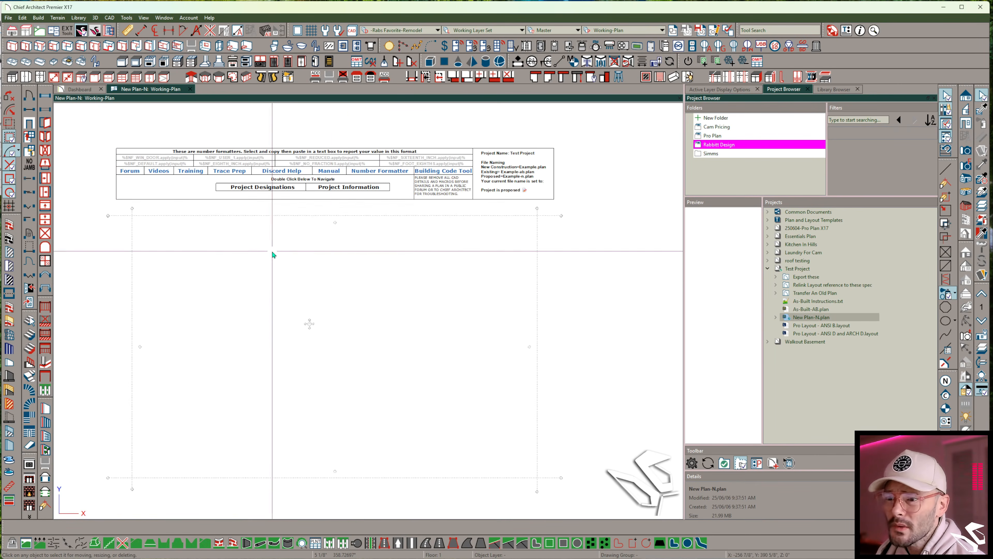
- Draw exterior walls outlining a rectangular footprint with a notched upper-left corner
click(9, 225)
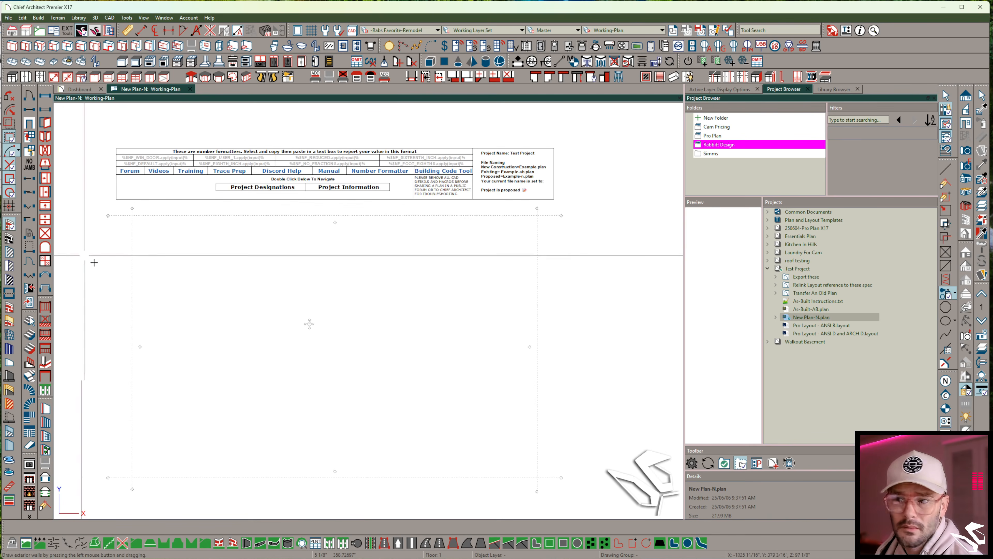
mouse_move(248, 322)
mouse_down()
mouse_move(247, 298)
mouse_move(296, 298)
mouse_up()
mouse_move(295, 298)
mouse_down()
mouse_move(296, 254)
mouse_move(378, 263)
mouse_move(378, 255)
mouse_up()
mouse_move(378, 254)
mouse_down()
mouse_move(378, 352)
mouse_move(248, 352)
mouse_up()
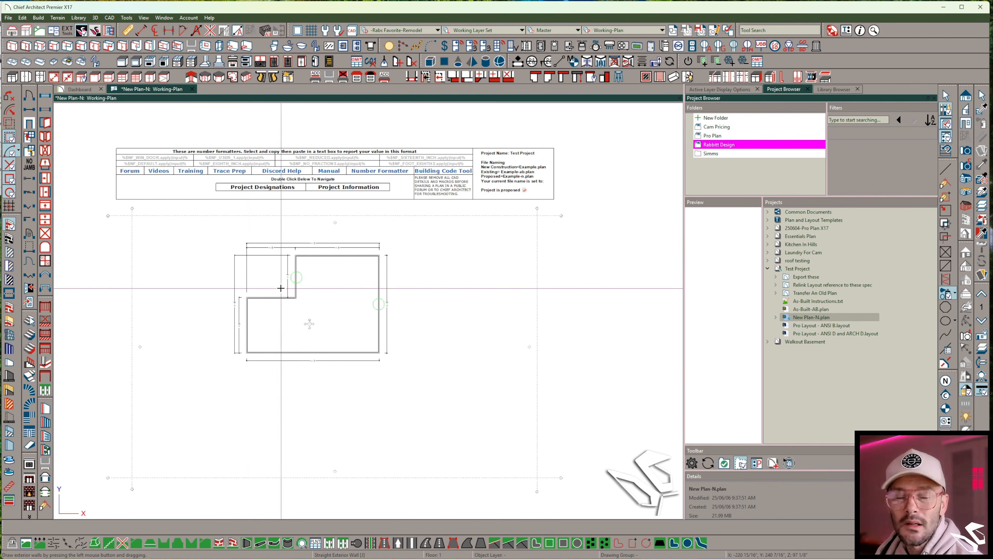
- Place windows in the top, right and bottom exterior walls of the plan
click(45, 95)
click(360, 252)
click(380, 275)
click(381, 333)
click(357, 352)
click(273, 352)
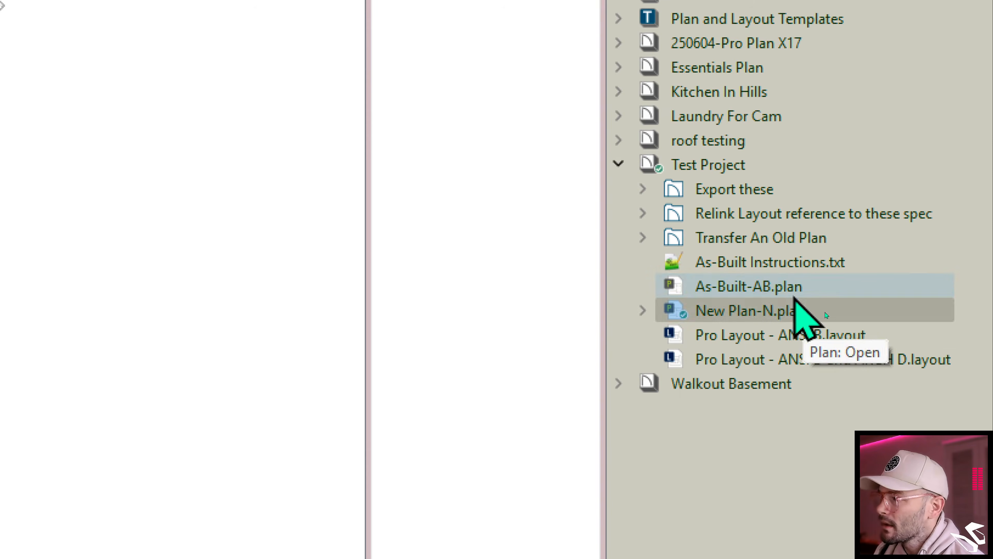
- Replace the As-Built-AB.plan in the Test Project with the contents of New Plan-N.plan
right_click(823, 309)
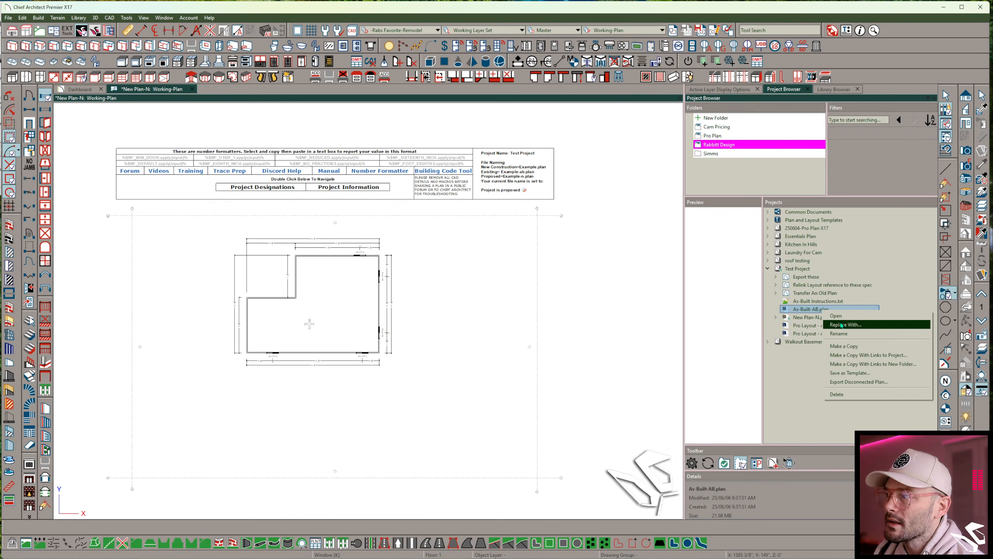
click(818, 328)
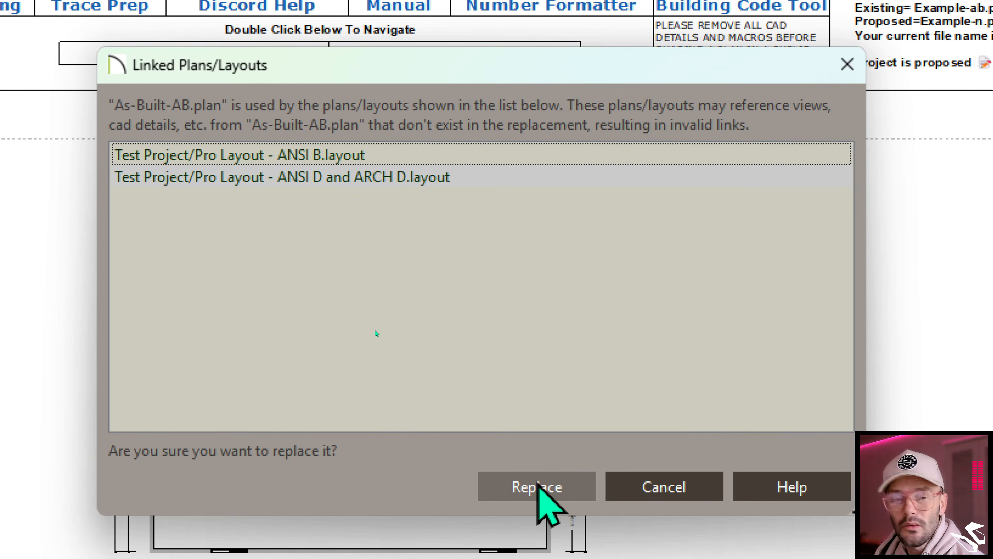
click(538, 485)
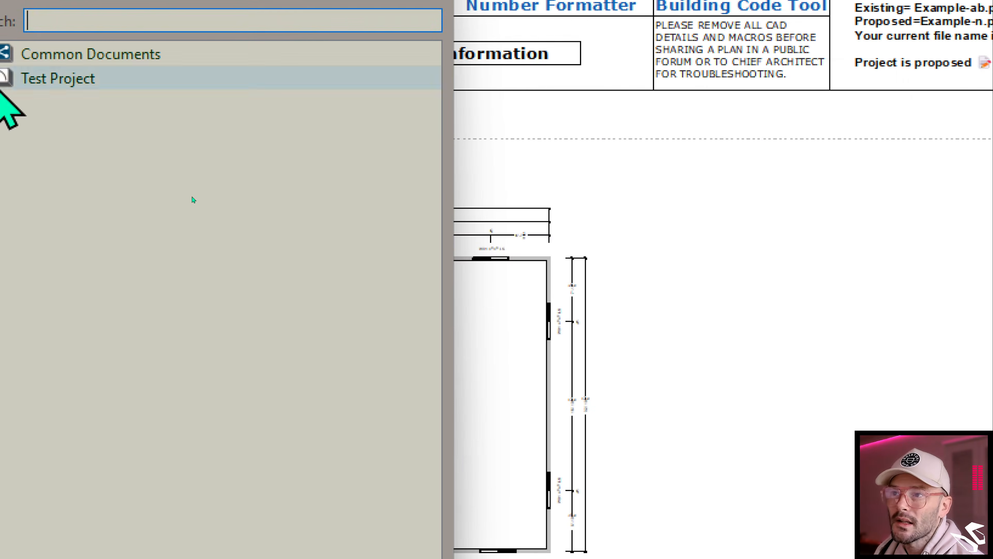
double_click(55, 78)
click(51, 154)
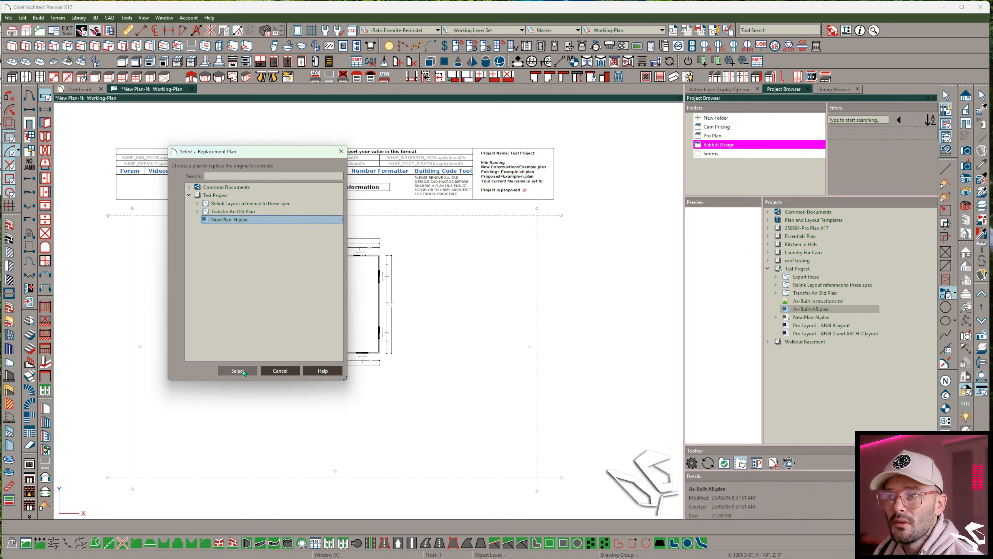
click(238, 370)
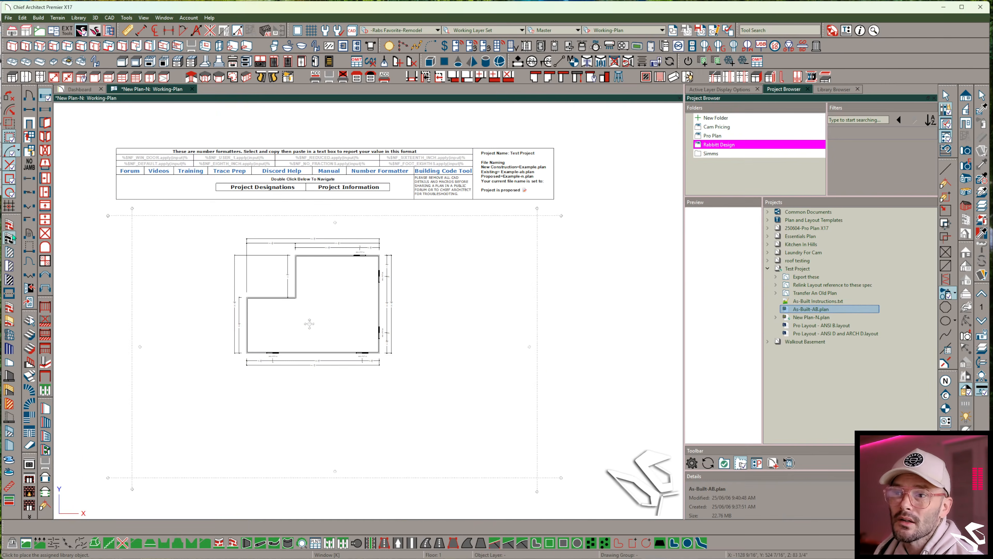
- Draw new walls forming an angled addition off the lower-left side of the plan
click(11, 237)
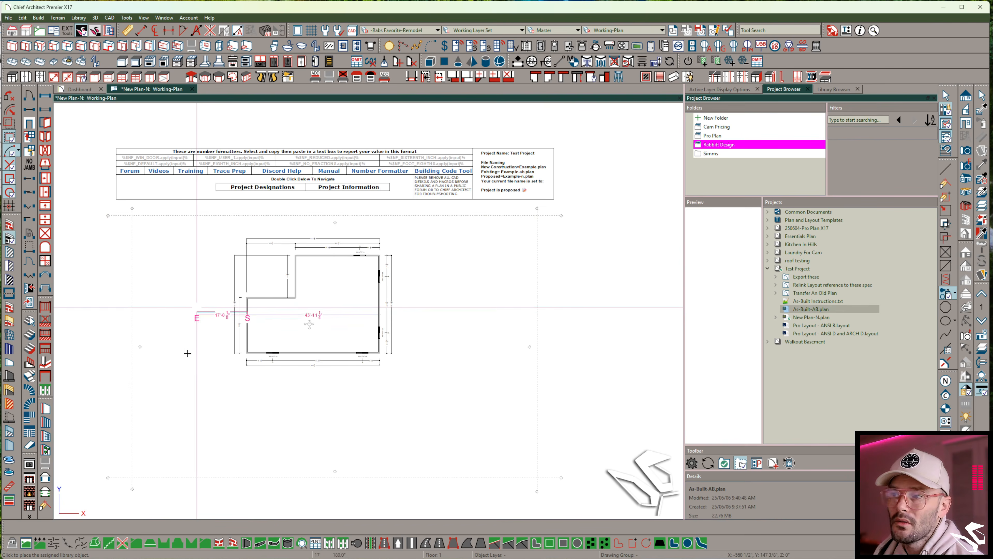
click(197, 405)
click(283, 382)
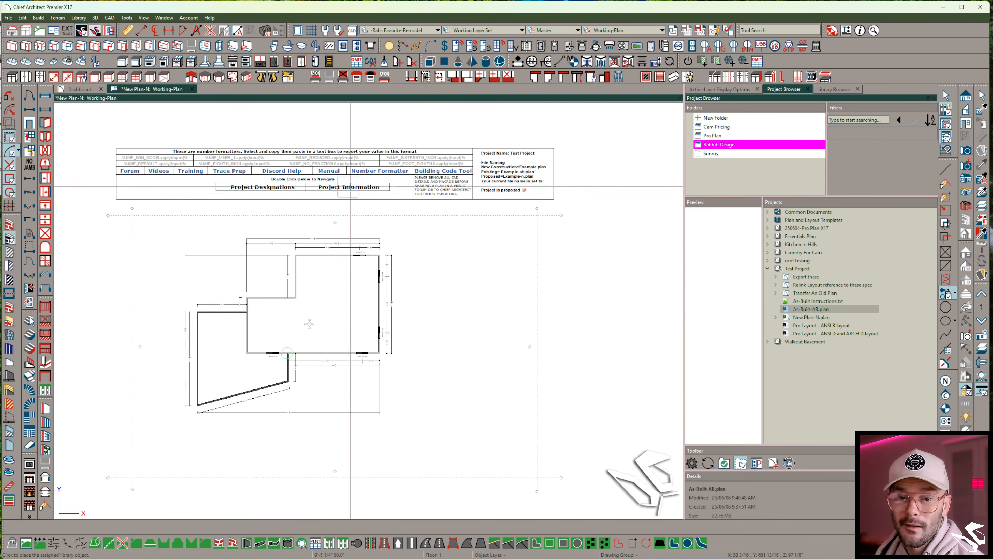
- Open the Pro Layout - ANSI D and ARCH D layout and examine its cover sheet
double_click(807, 334)
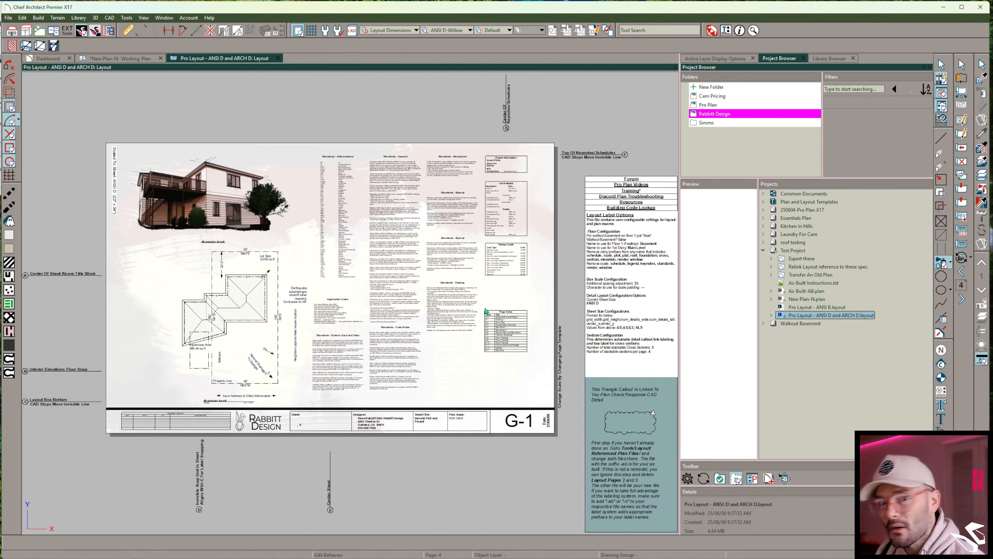
scroll(291, 221, up, 3)
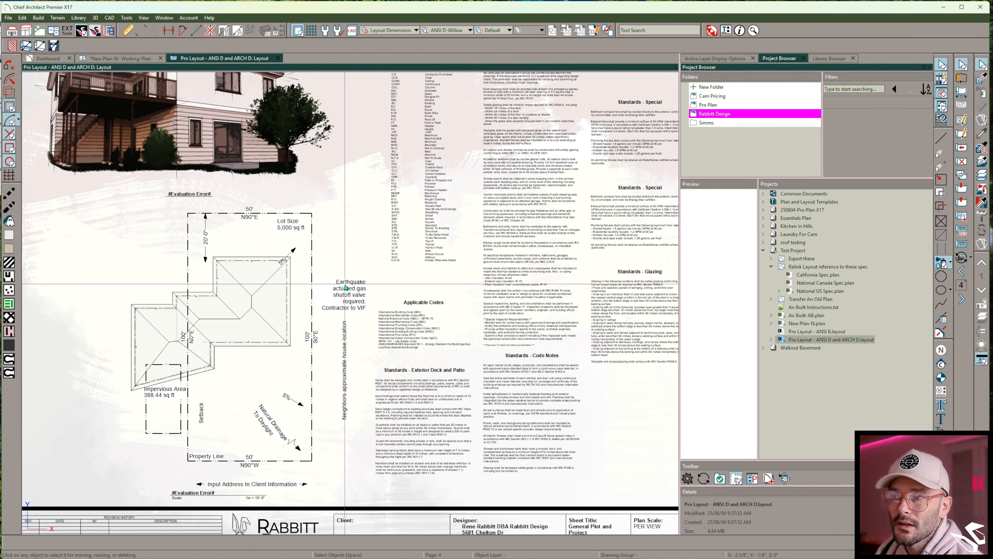
scroll(439, 265, down, 3)
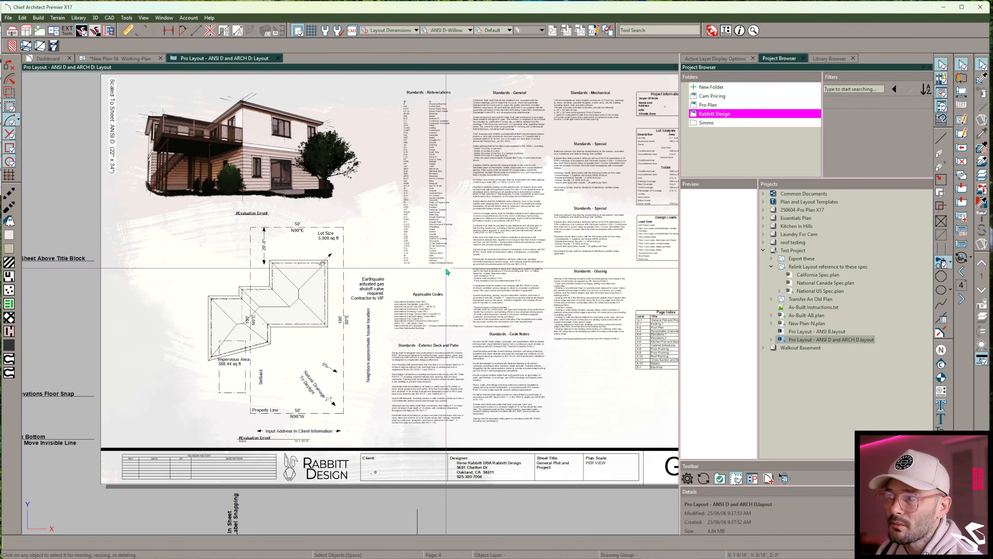
middle_drag(439, 266, 461, 297)
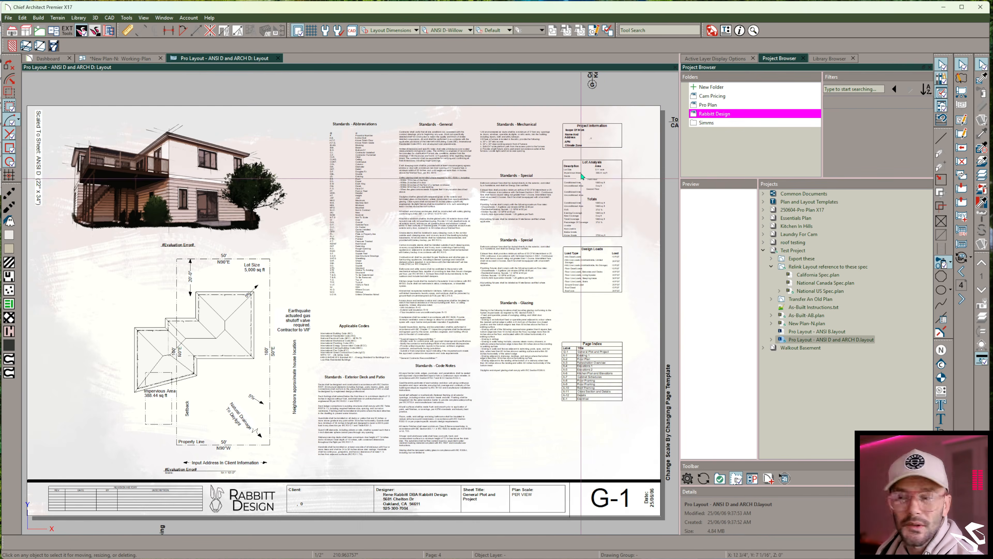
- Stretch the window overview layout box on sheet A-3 leftward so the whole plan fits
key(Page_Down)
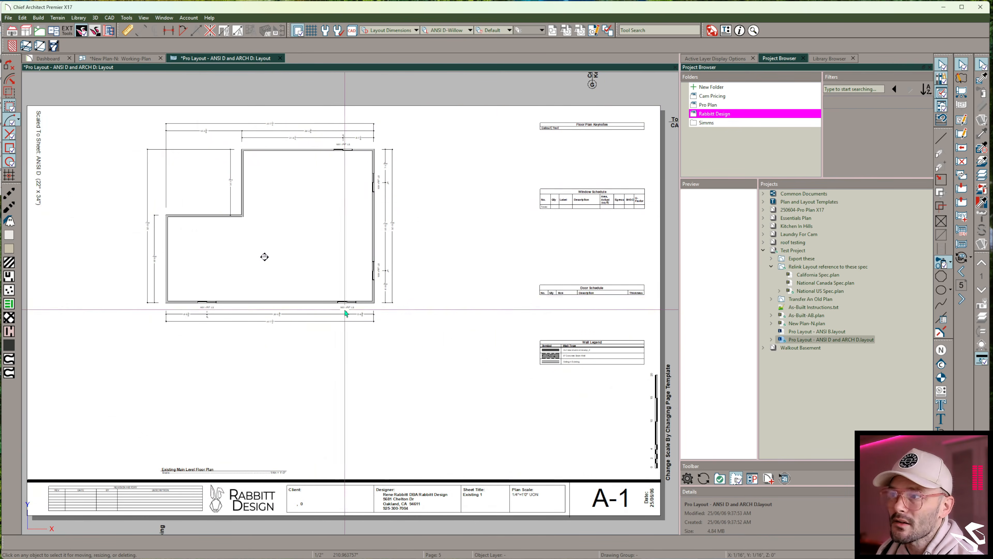
key(Page_Down)
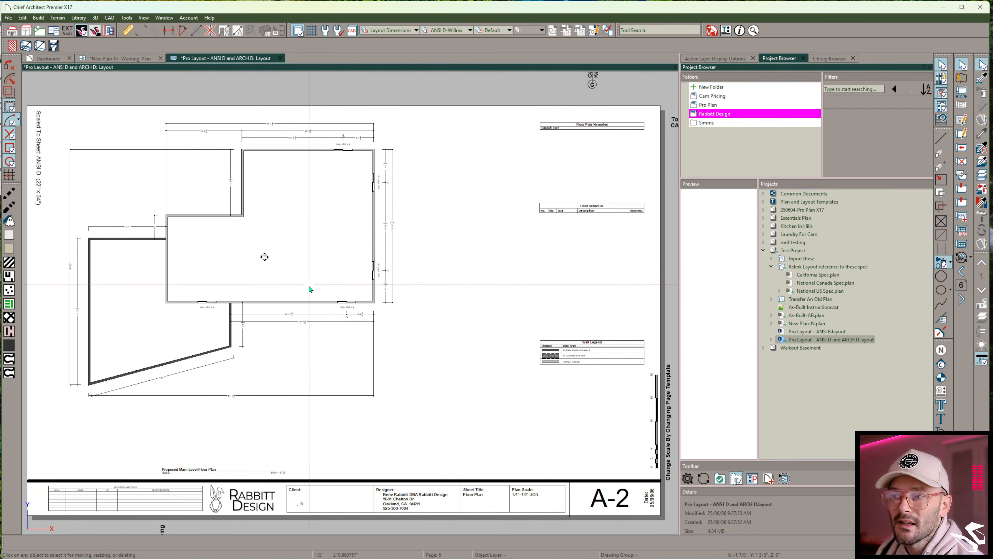
key(Page_Down)
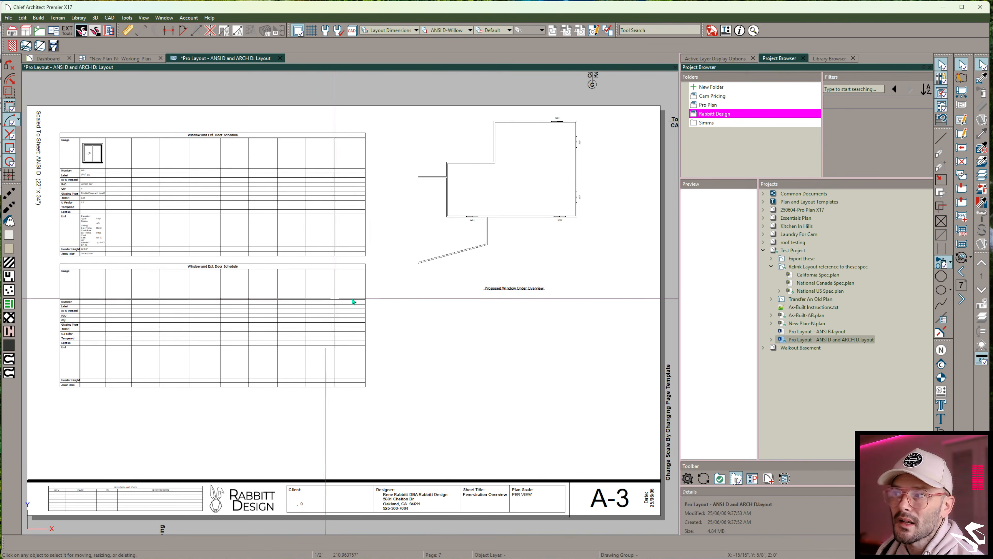
click(442, 247)
drag(420, 272, 376, 273)
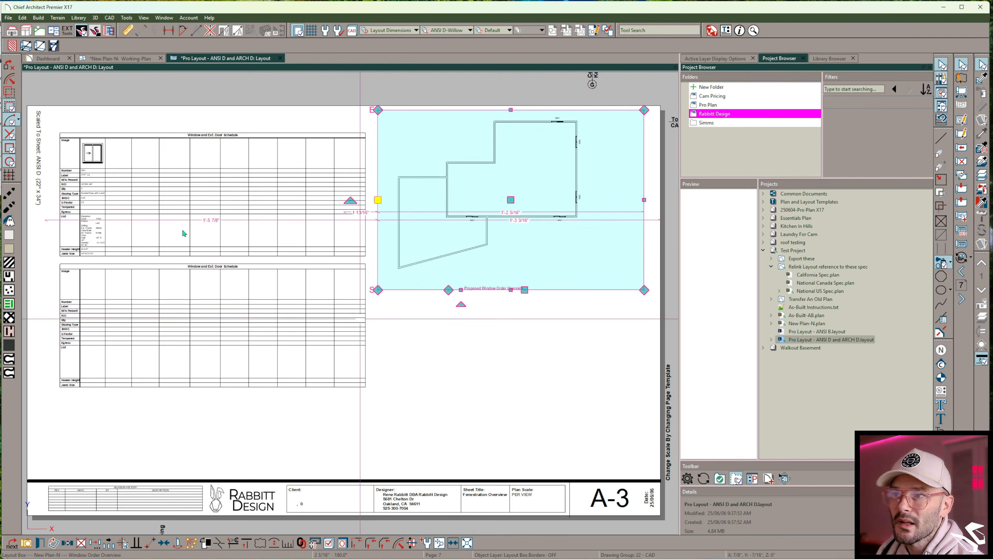
- Page through the remaining sheets of the ANSI D and ARCH D layout to check the linked views
key(Page_Down)
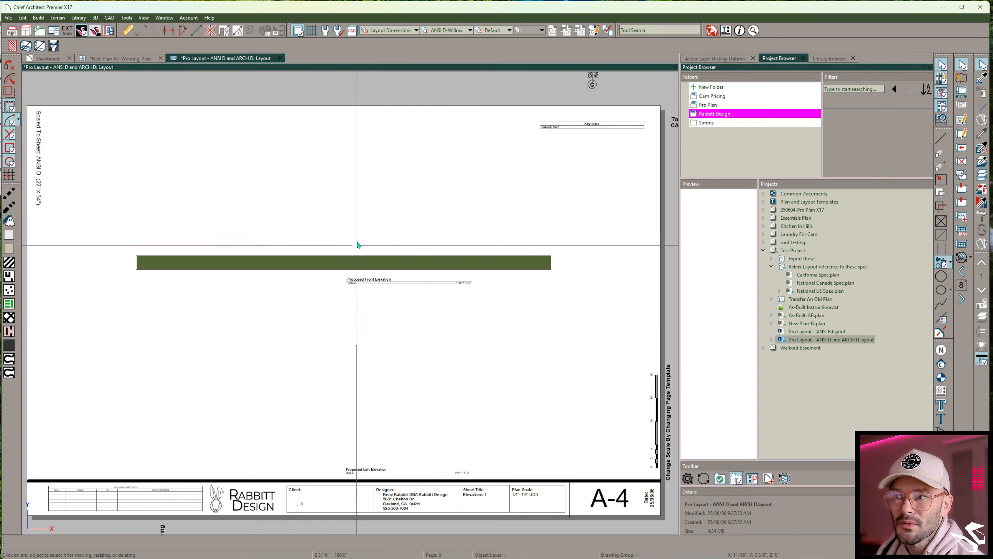
click(359, 191)
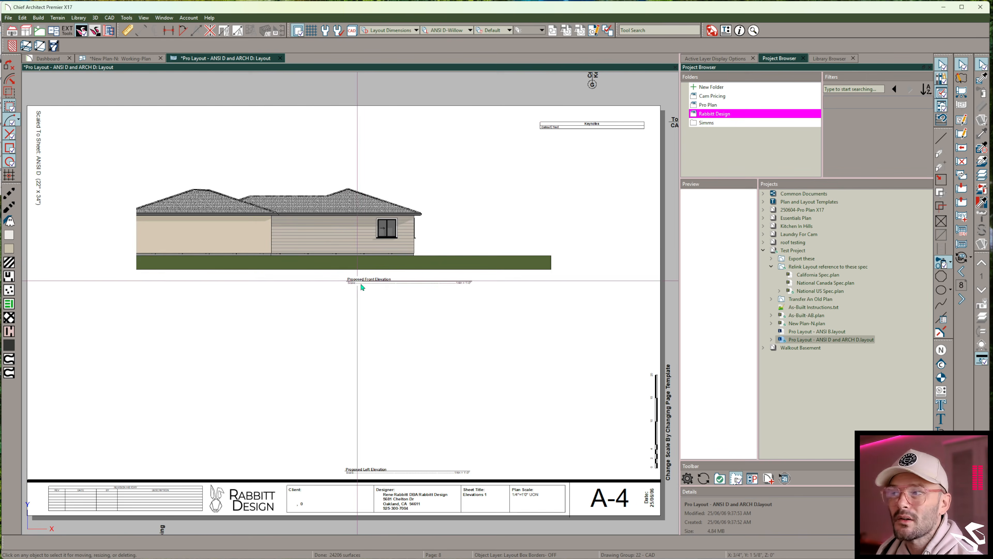
key(Page_Down)
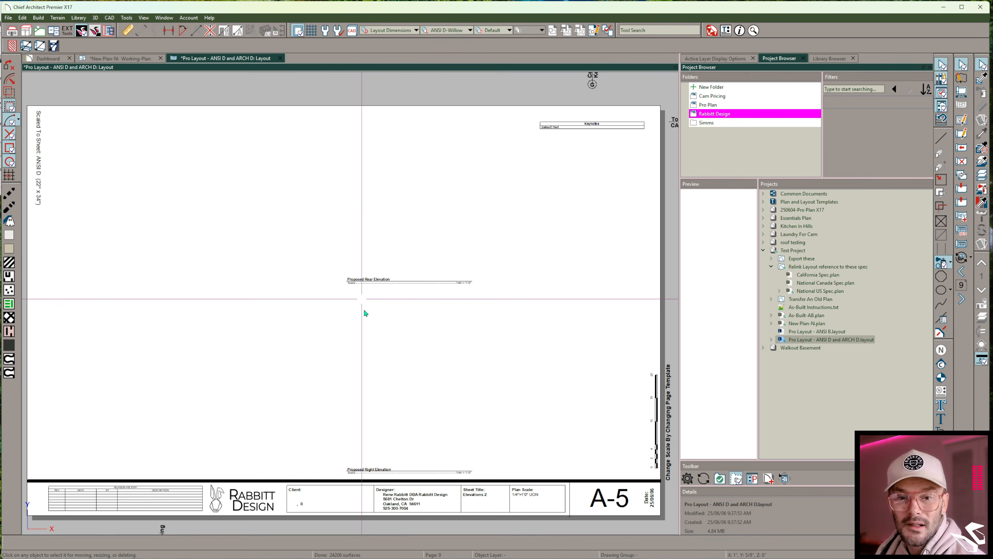
key(Page_Down)
key(Page_Down)
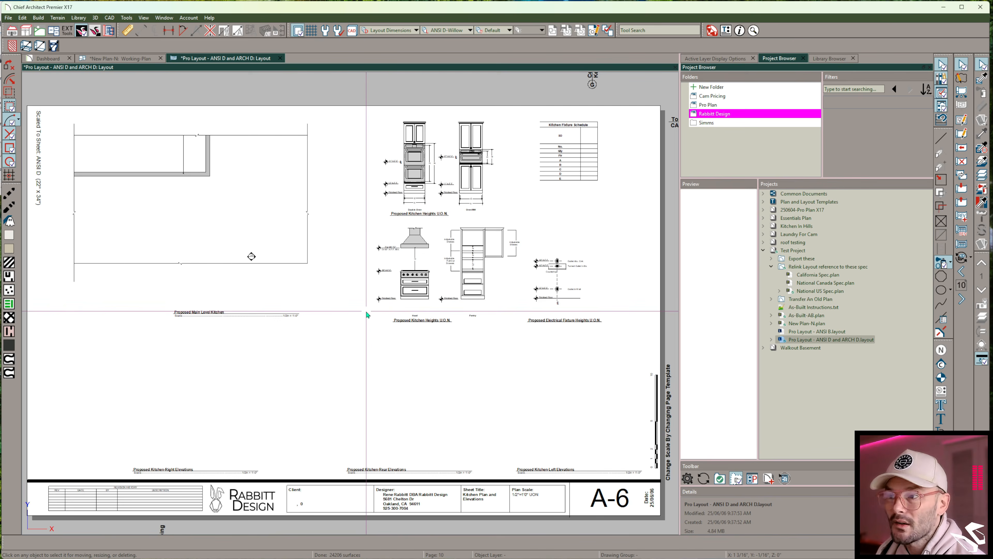
key(Page_Down)
key(Page_Down)
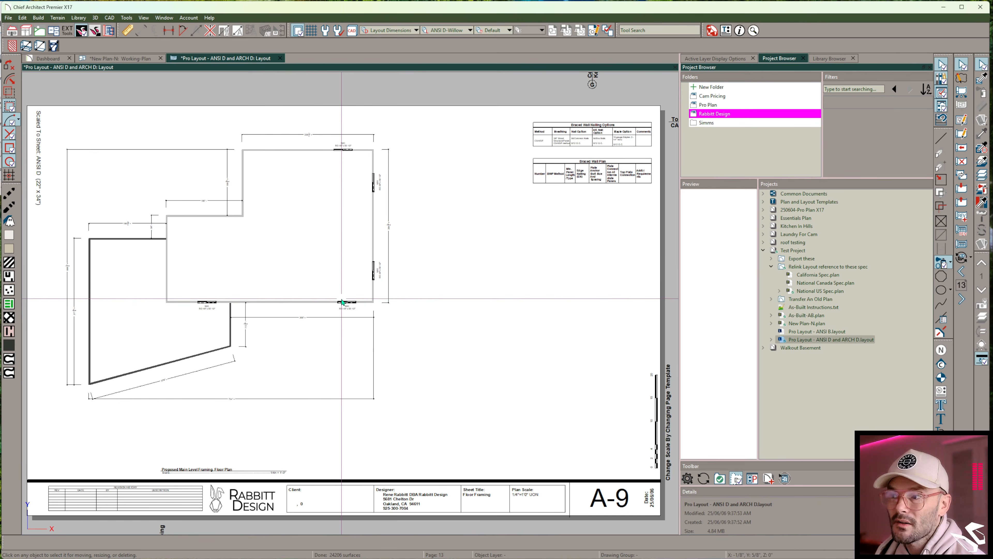
key(Page_Down)
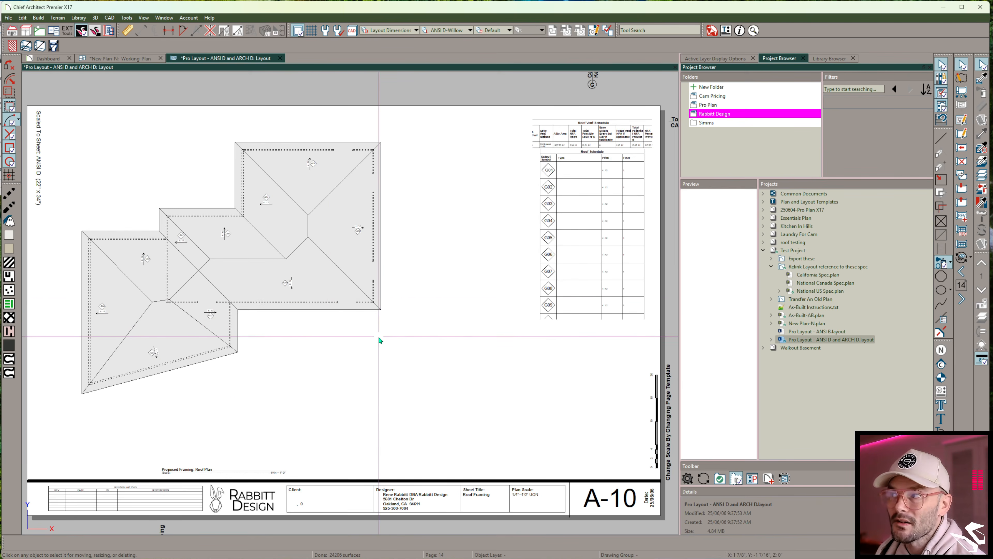
key(Page_Down)
key(Page_Down)
key(Page_Down)
key(Page_Down)
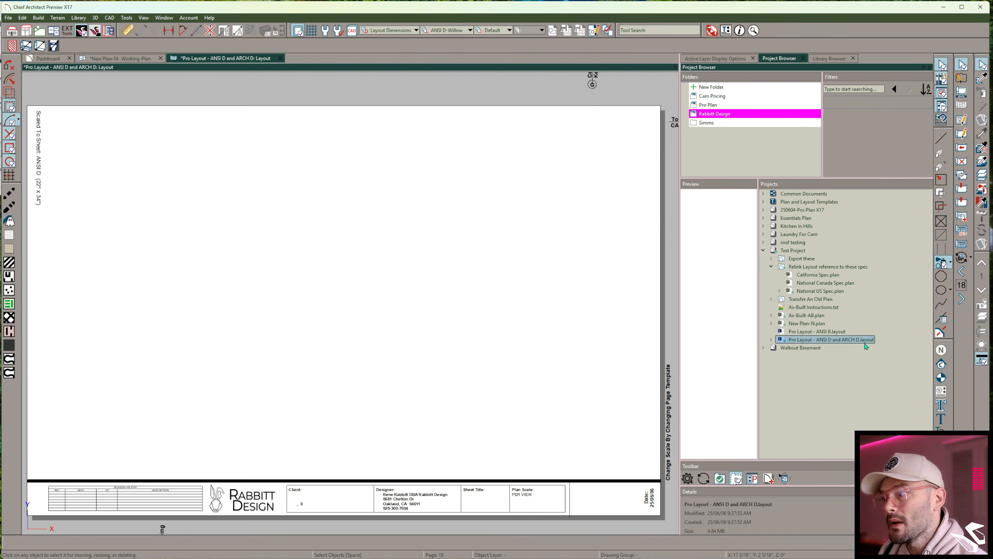
- Open the Pro Layout - ANSI B layout and page through its sheets to check the linked views
double_click(810, 332)
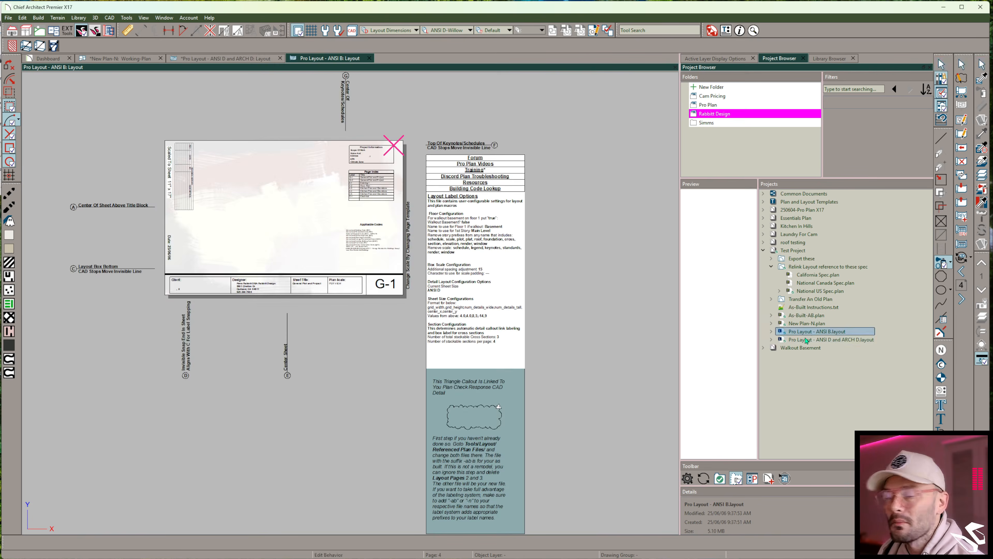
scroll(243, 153, up, 3)
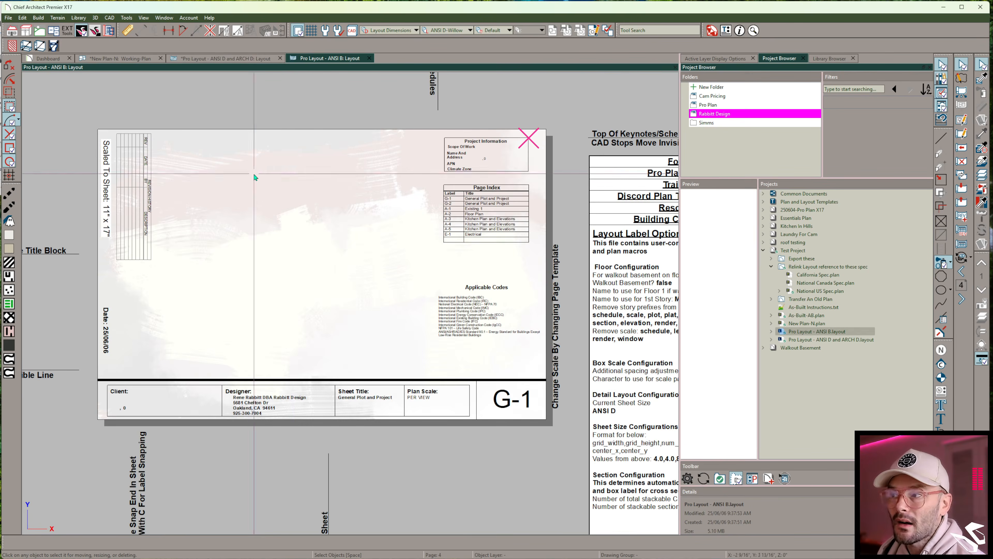
key(Page_Down)
key(Page_Down)
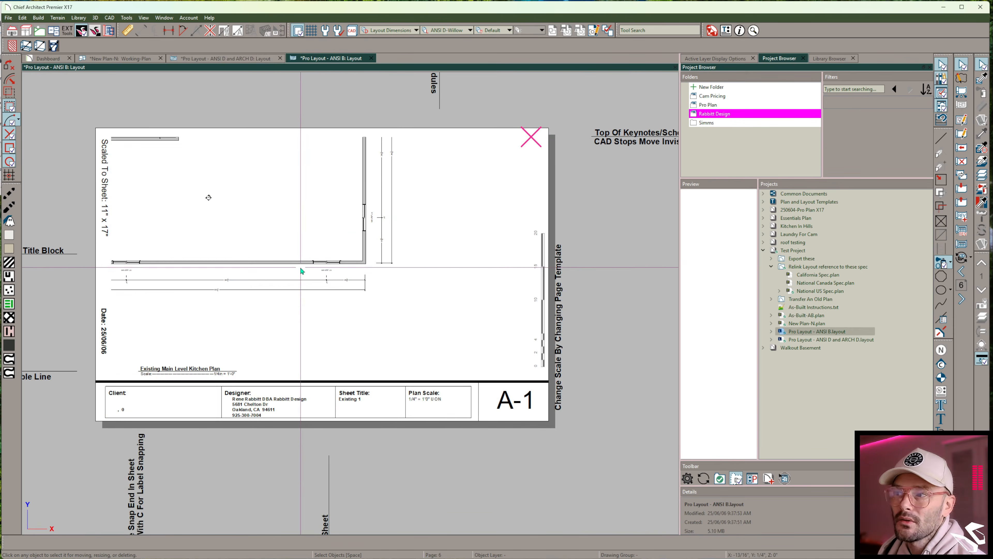
key(Page_Down)
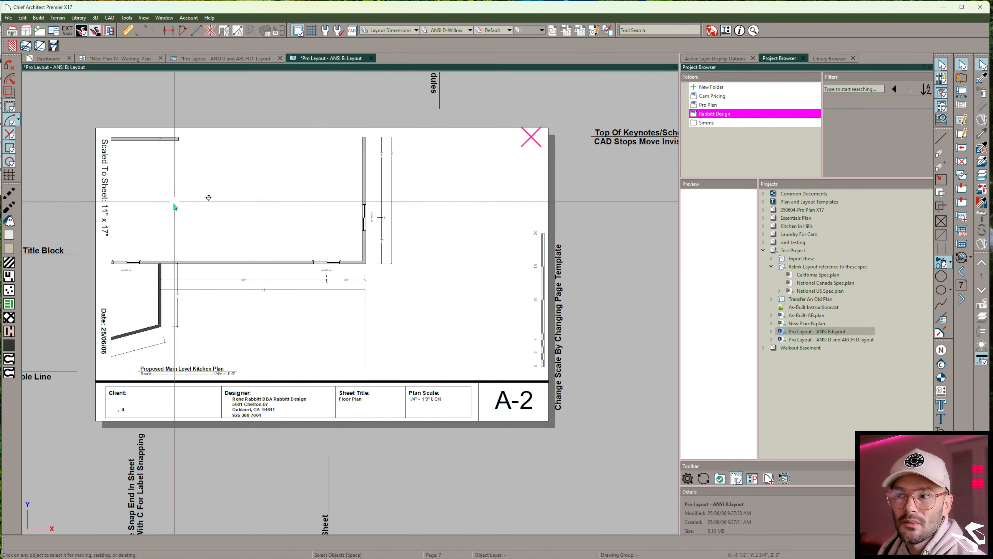
click(272, 213)
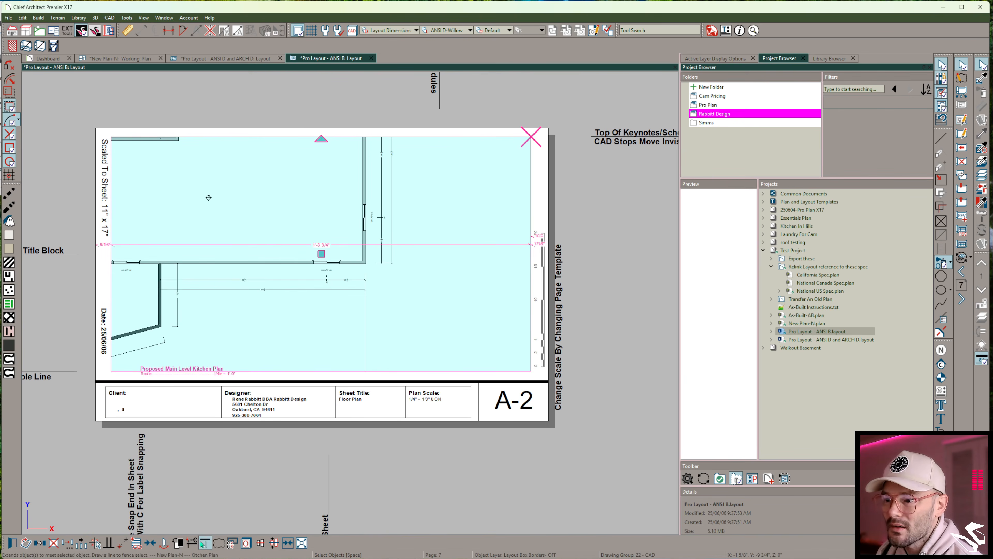
key(Page_Down)
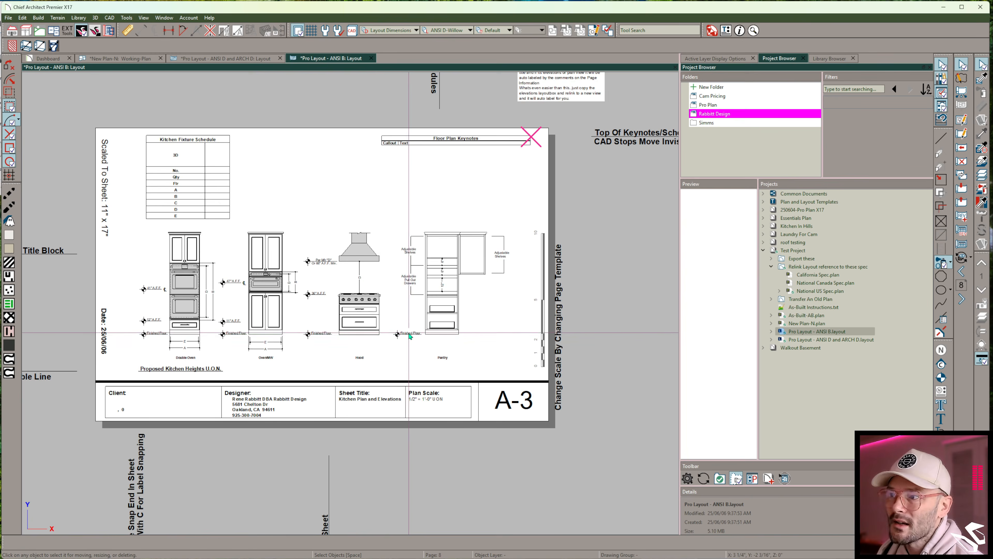
key(Page_Down)
key(Page_Down)
key(Page_Down)
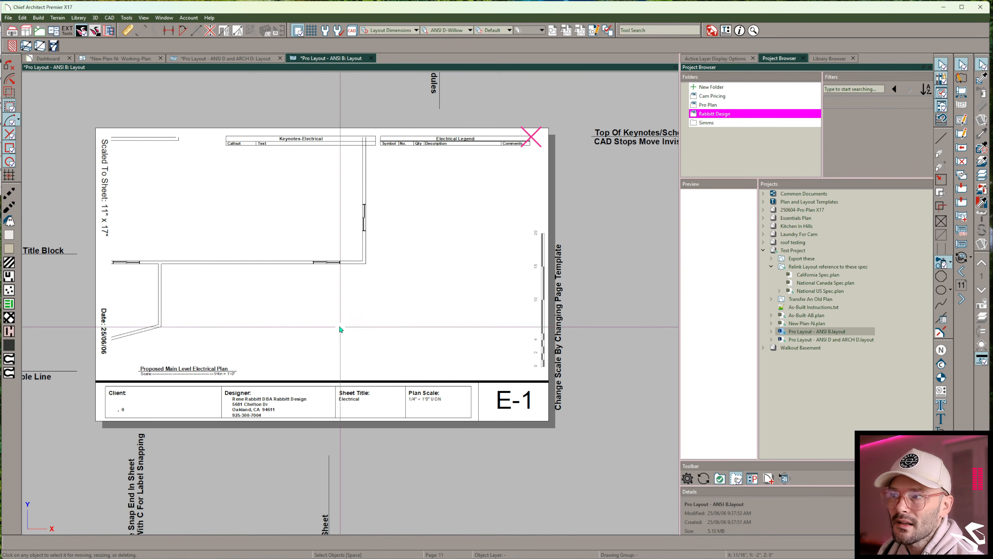
key(Page_Down)
key(Page_Down)
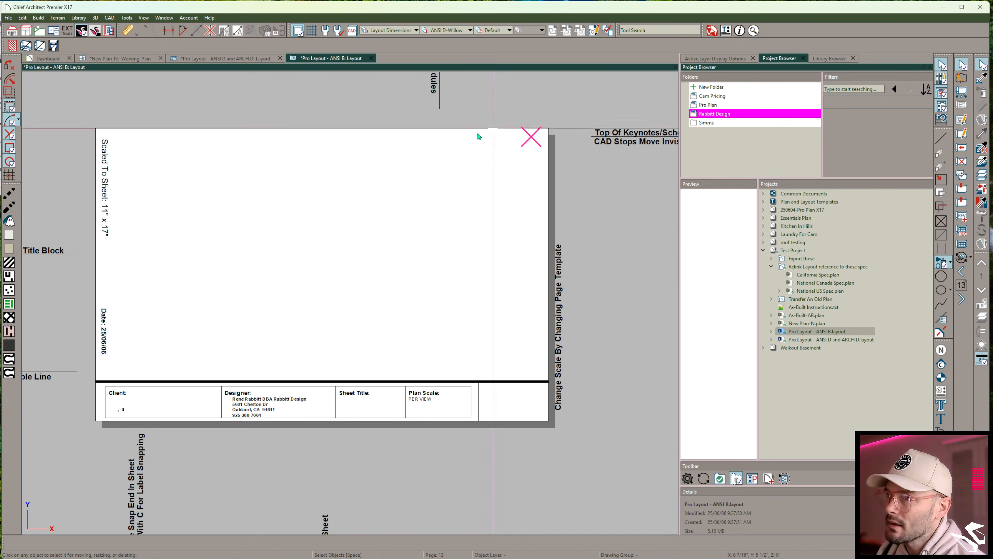
- Close both layouts, saving the changes to each
key(alt+F4)
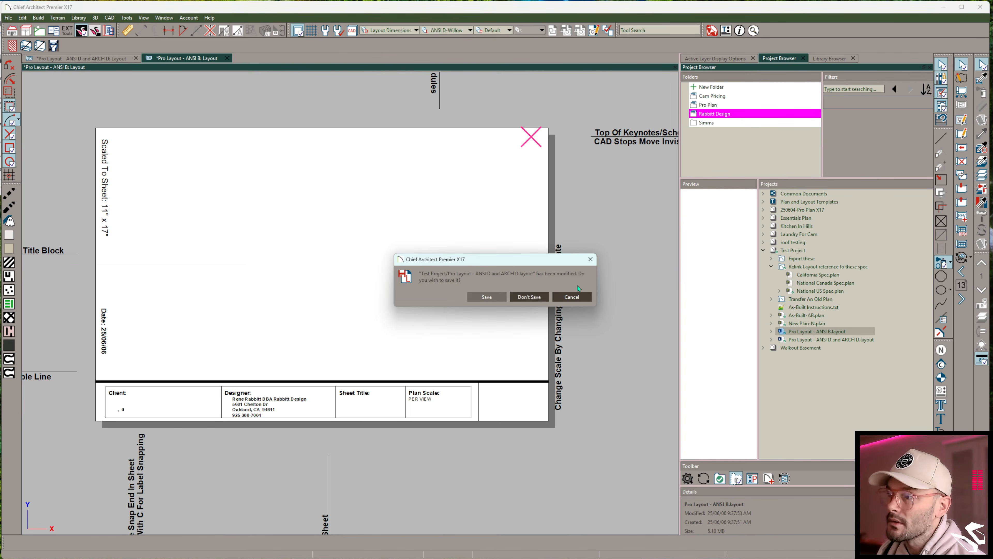
click(497, 297)
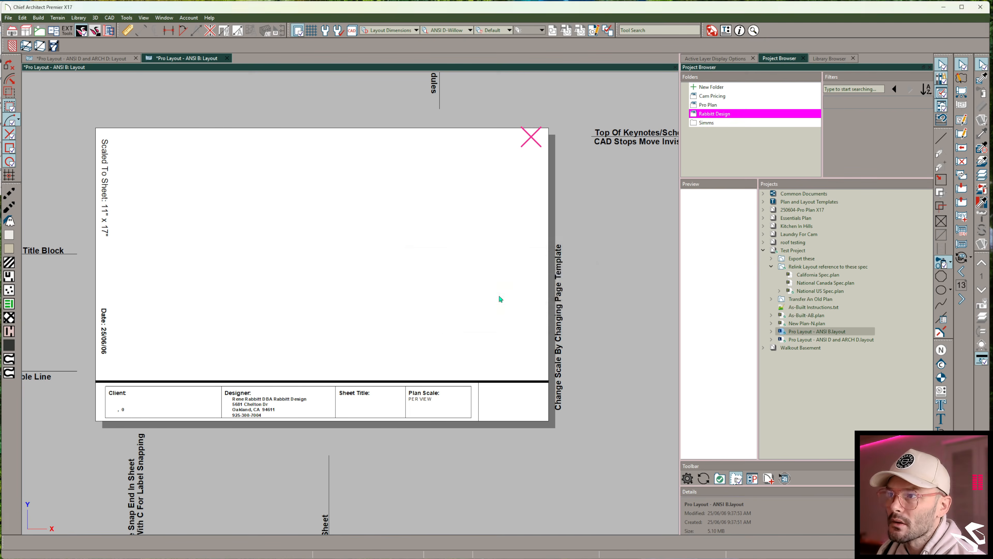
click(493, 298)
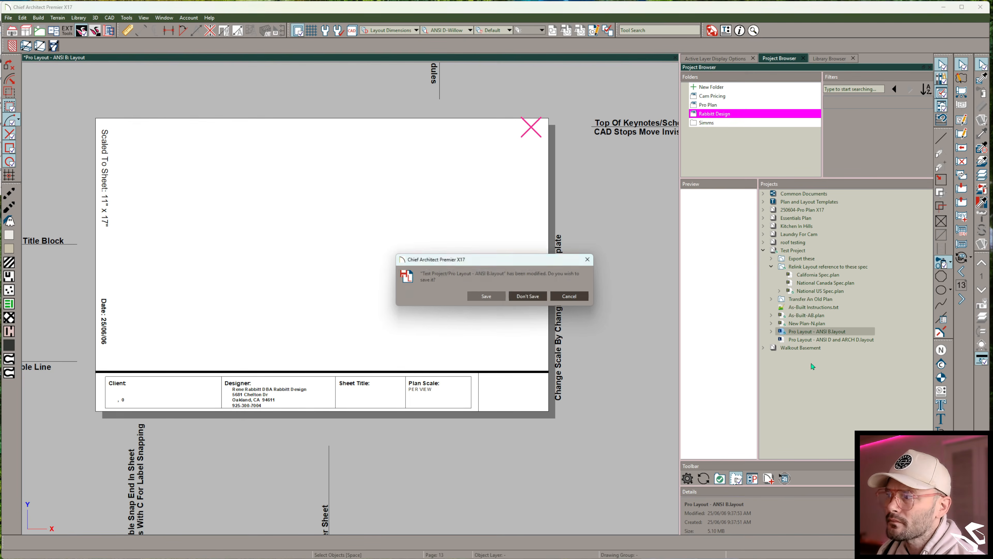
click(487, 297)
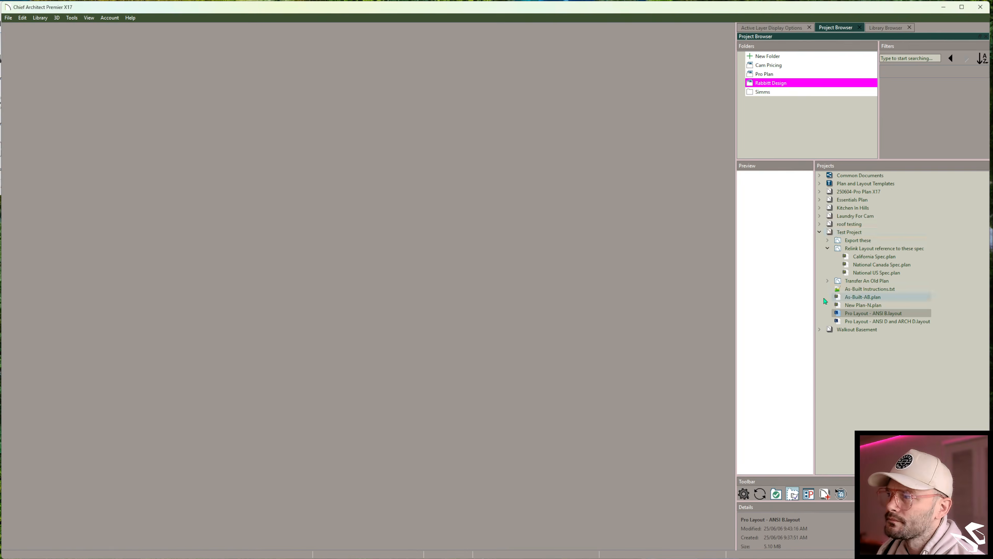
- Open the Test Project's export options, toggle which files are included, and confirm the dialog
right_click(847, 234)
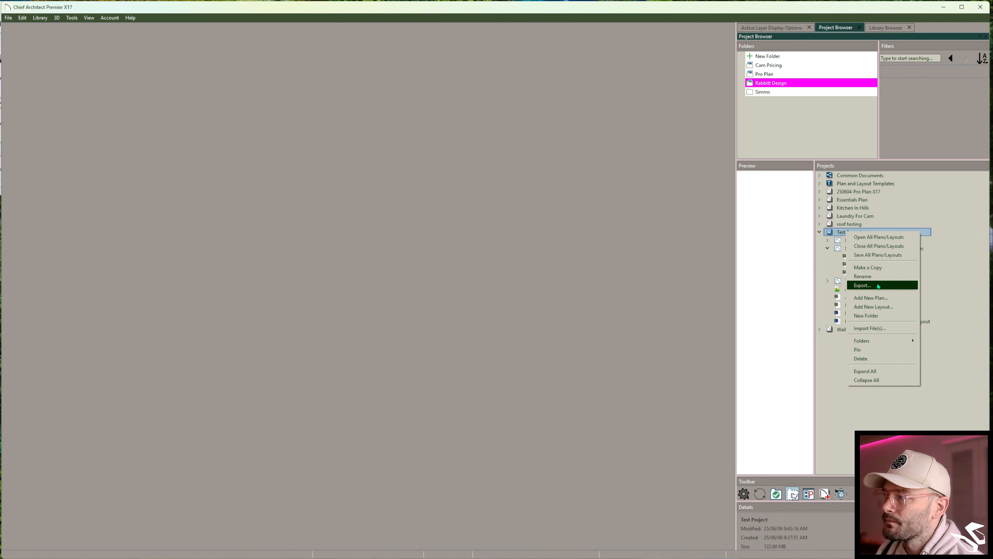
click(763, 333)
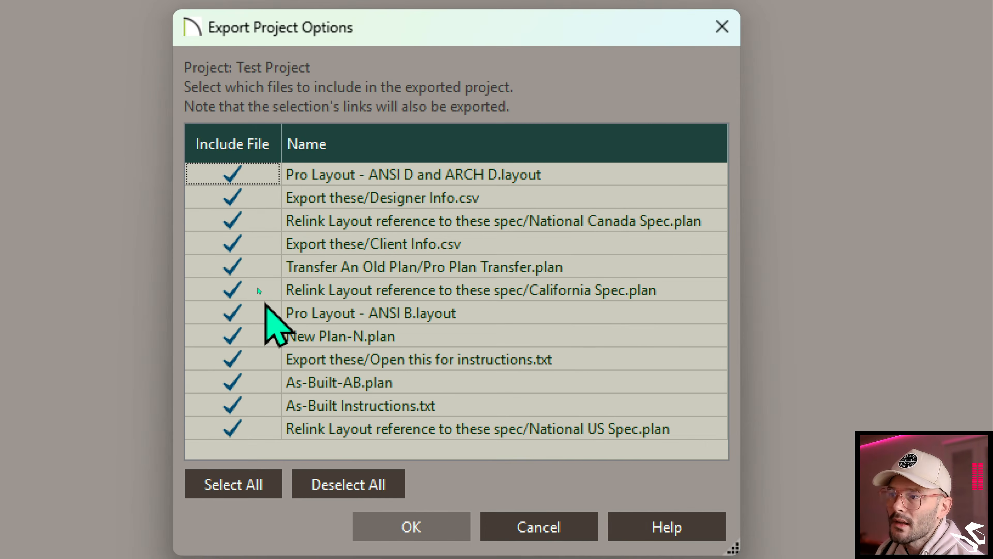
click(247, 290)
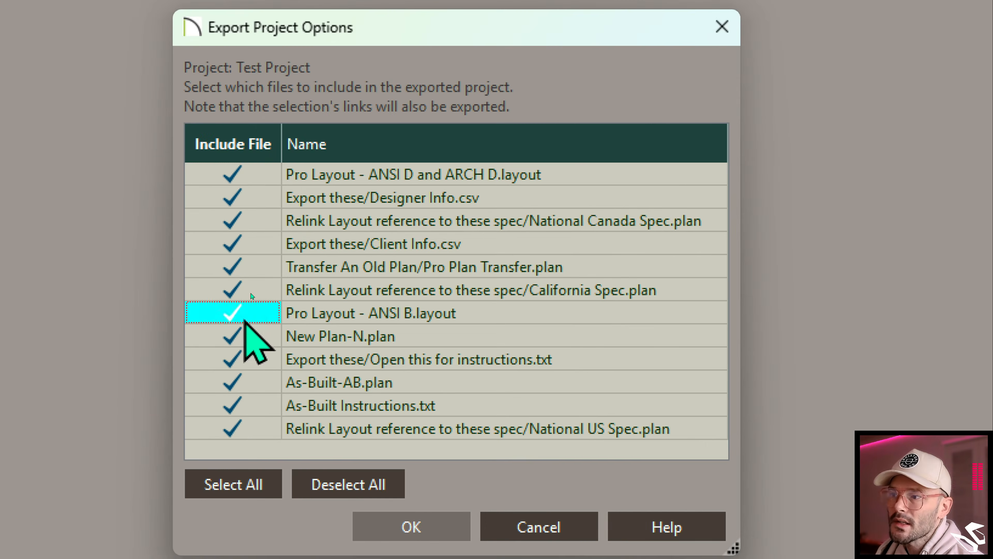
click(240, 383)
click(238, 405)
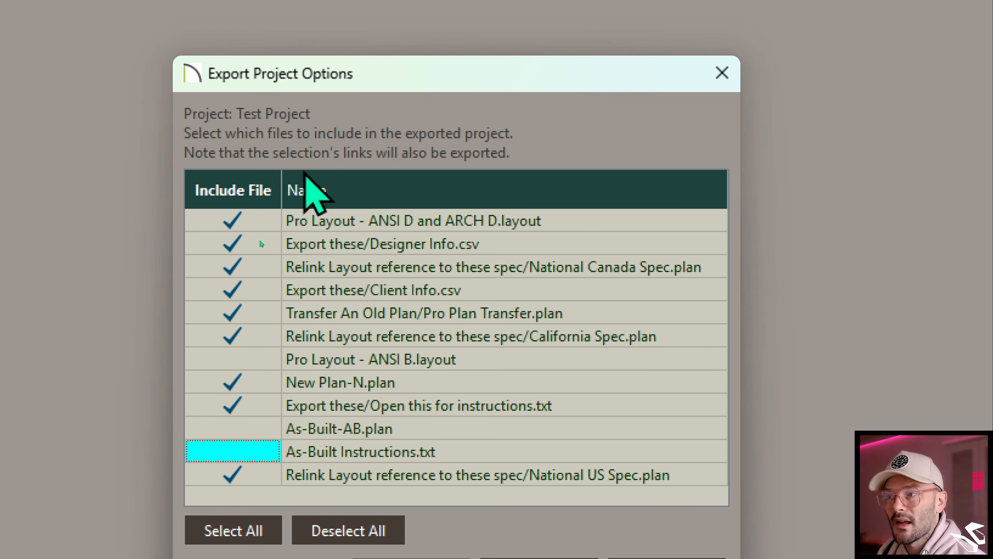
click(237, 358)
click(243, 451)
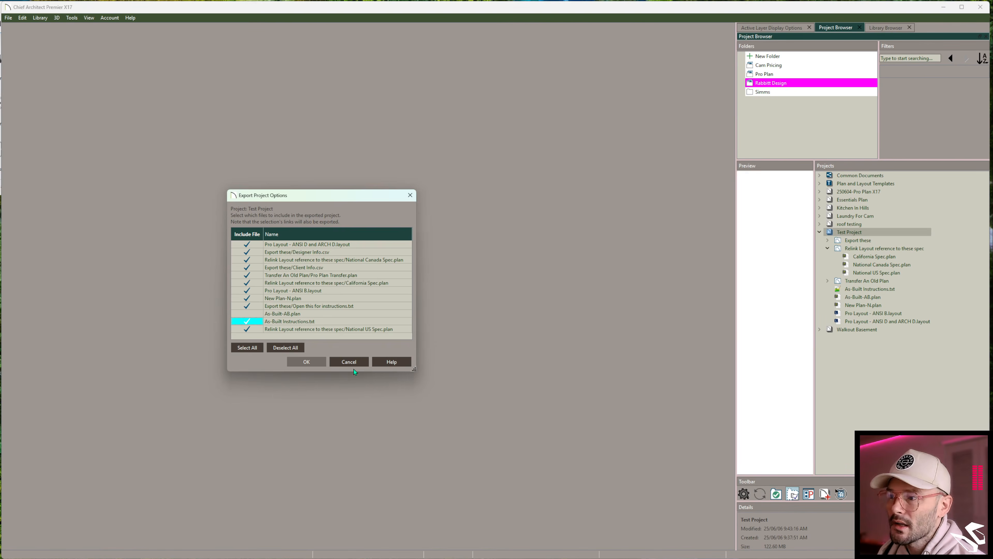
click(307, 362)
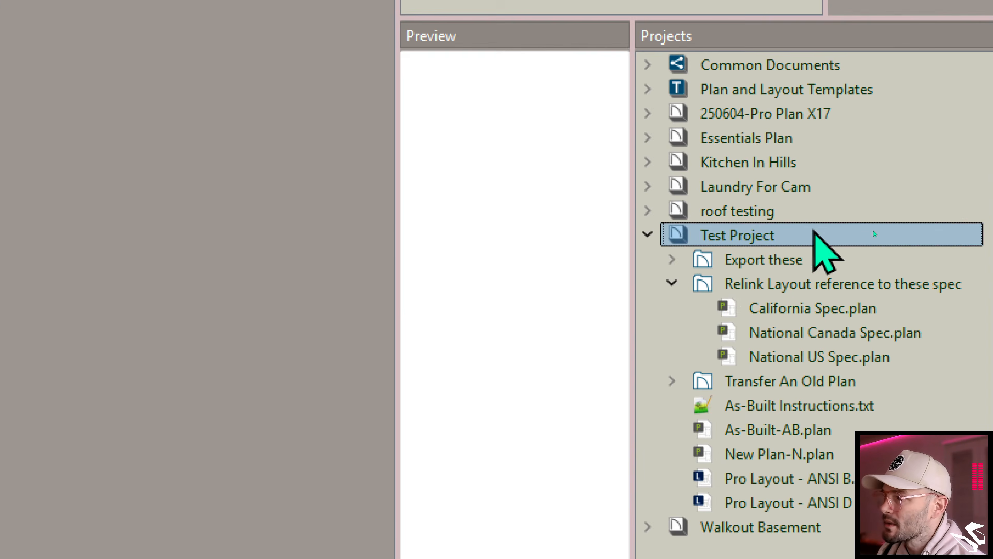
right_click(869, 231)
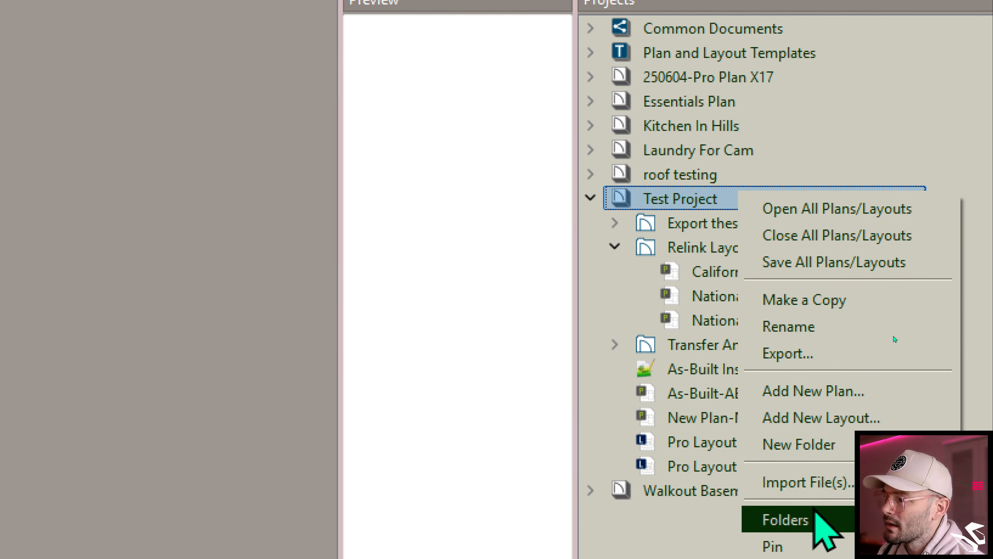
click(879, 517)
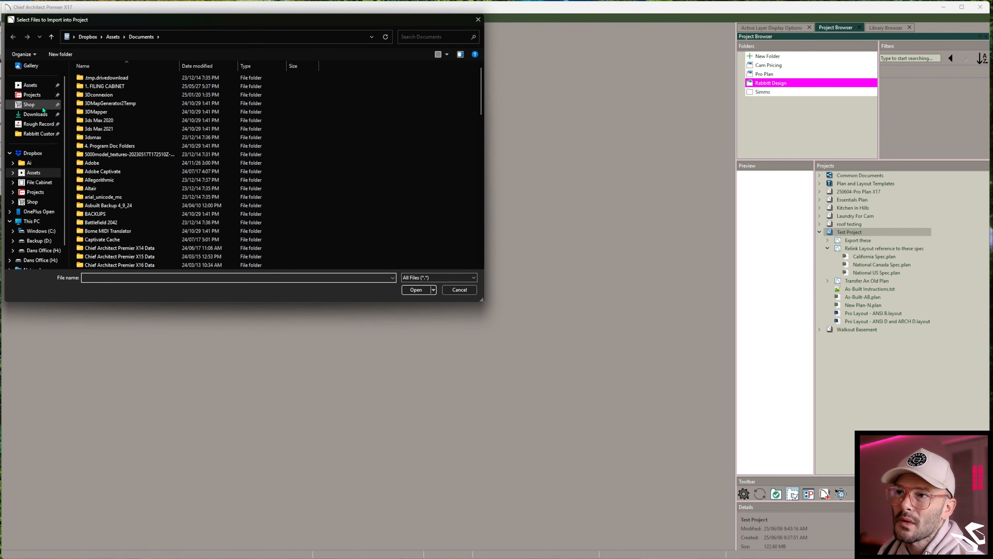
click(36, 114)
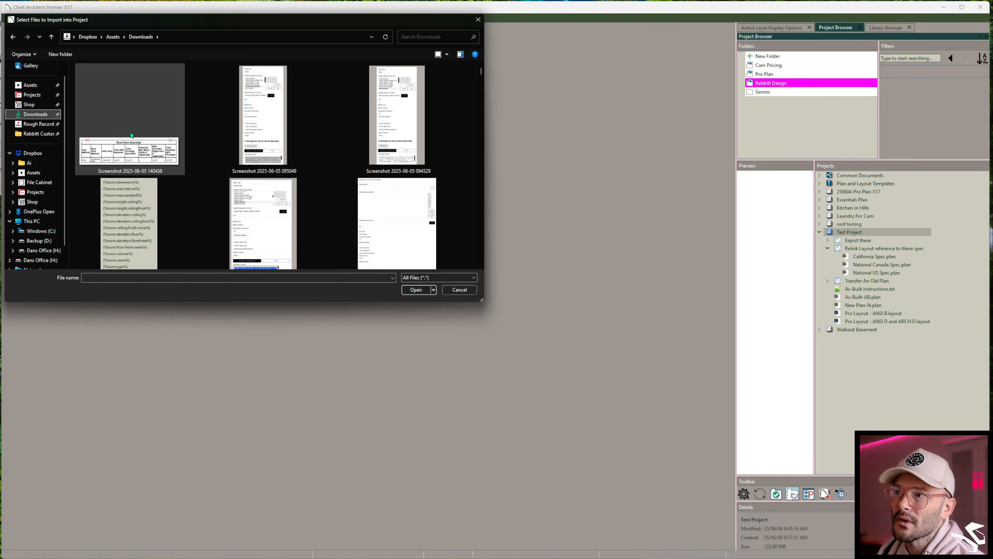
double_click(135, 147)
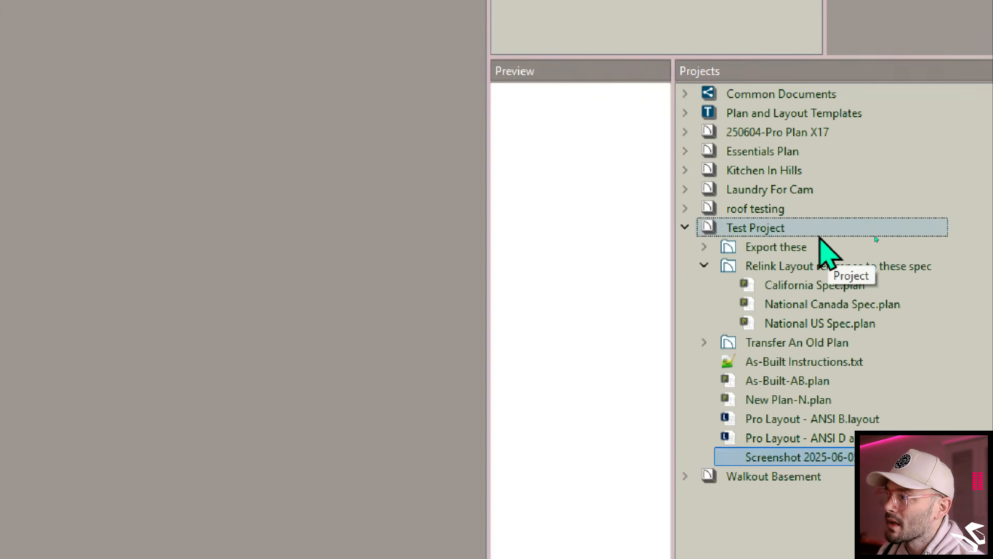
- Create a new folder named ASsets inside the Test Project
right_click(879, 235)
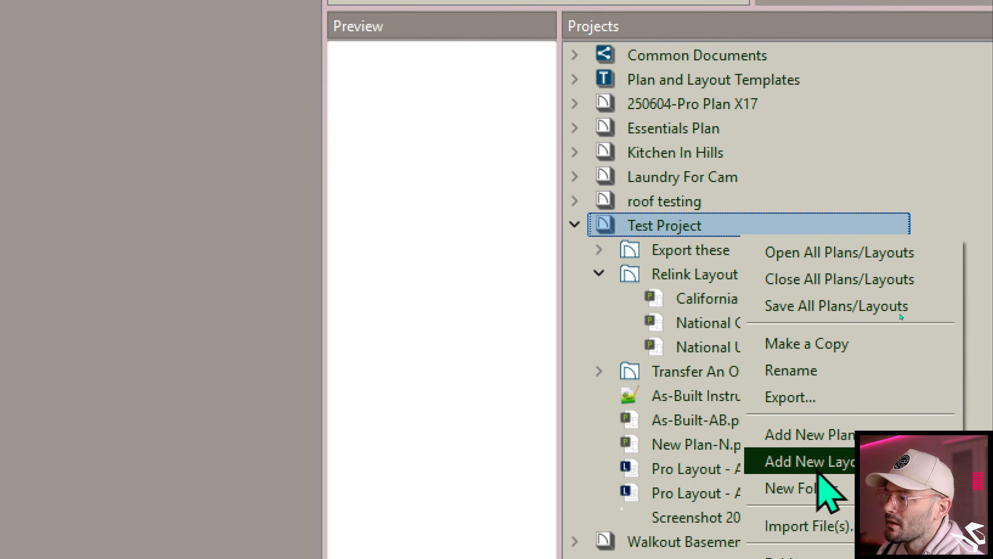
click(820, 489)
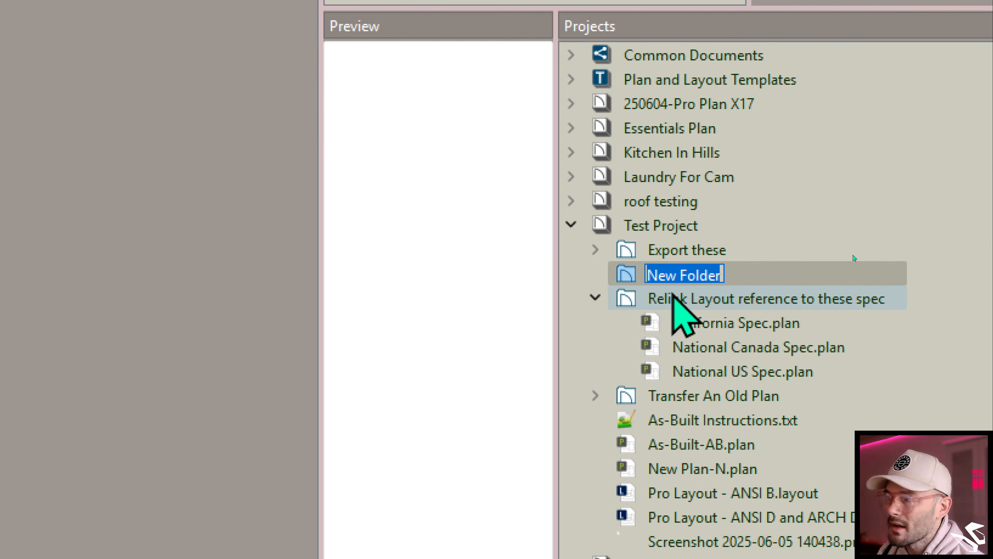
text(ASsets)
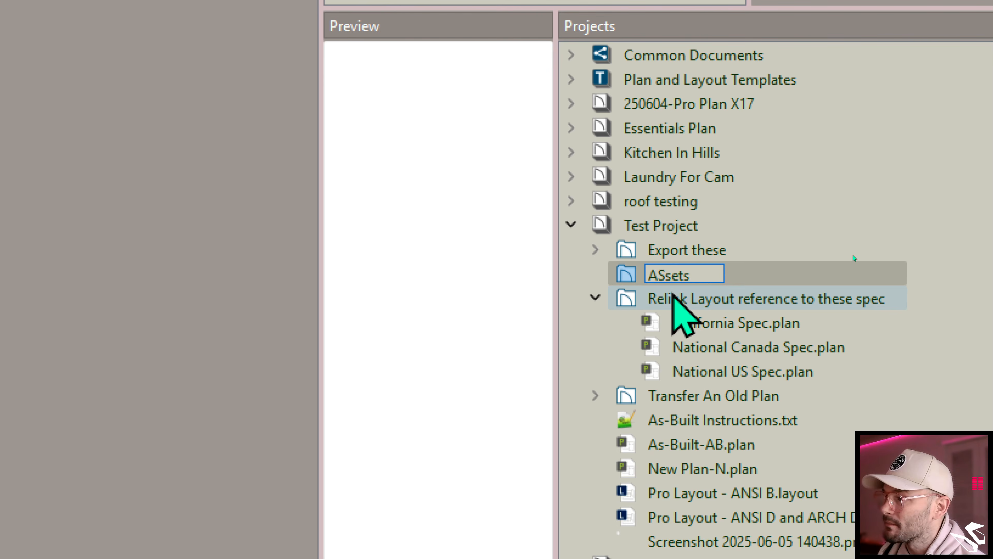
key(Return)
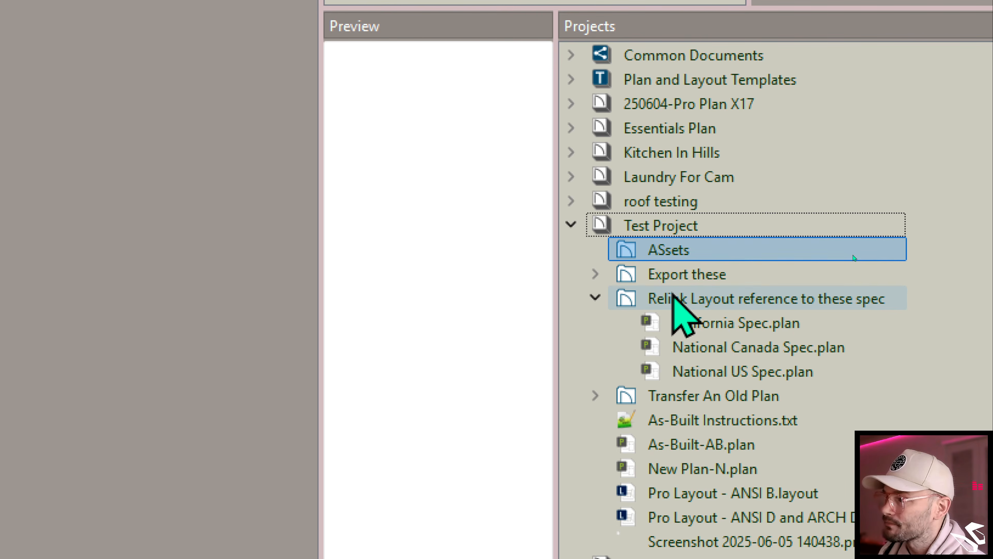
- Move the imported screenshot image into the ASsets folder and collapse that folder
scroll(710, 516, down, 2)
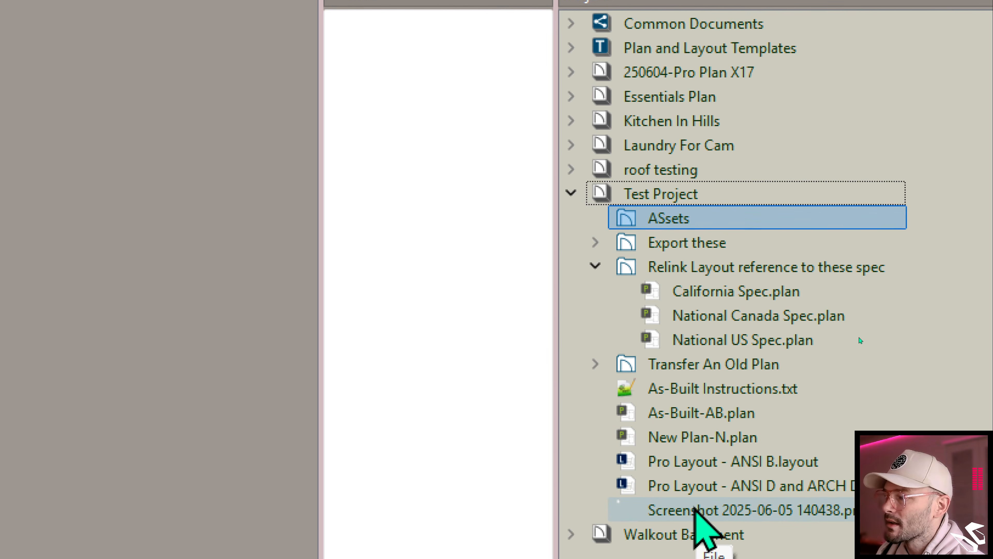
scroll(713, 505, down, 1)
drag(718, 504, 711, 214)
click(574, 211)
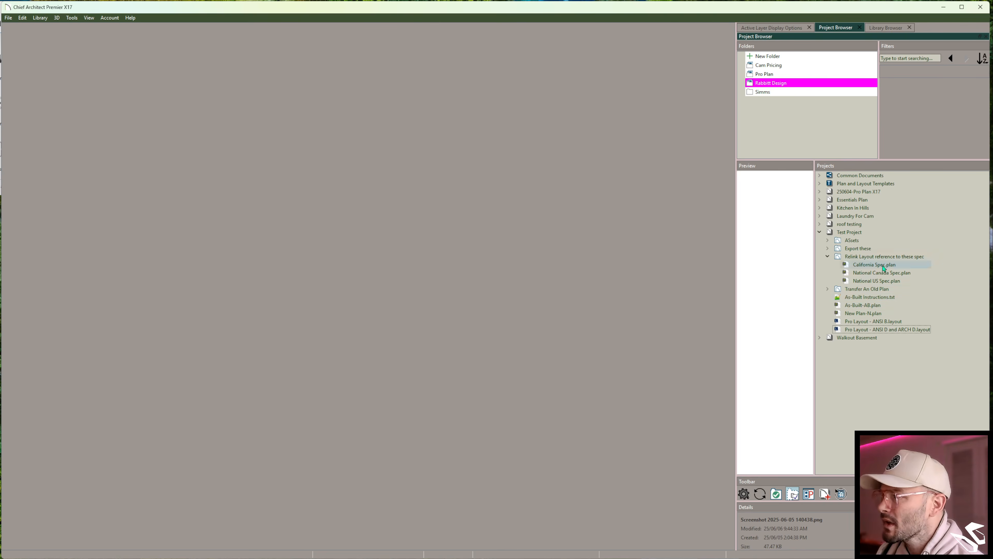
- Export the Test Project with all its files to the Downloads folder as example
right_click(849, 237)
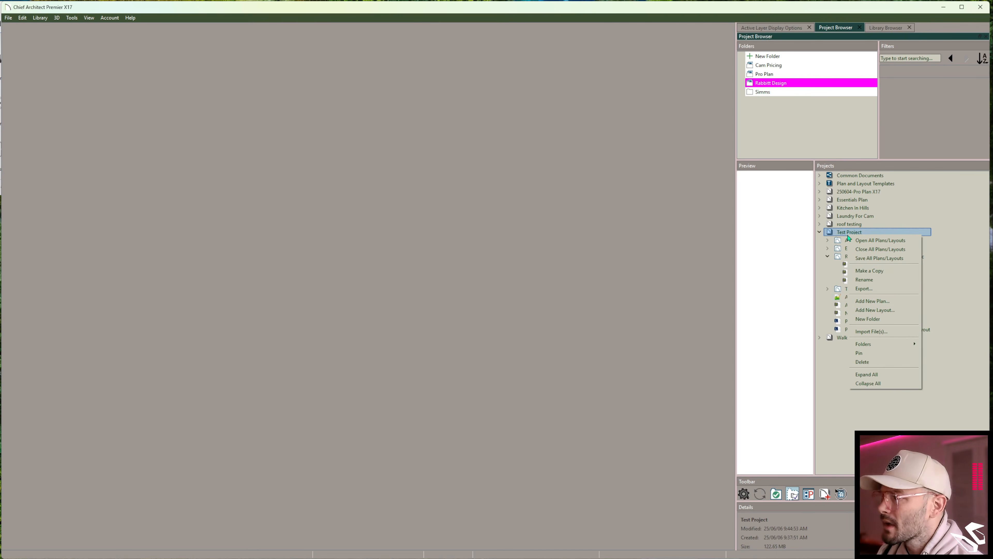
click(868, 288)
click(313, 362)
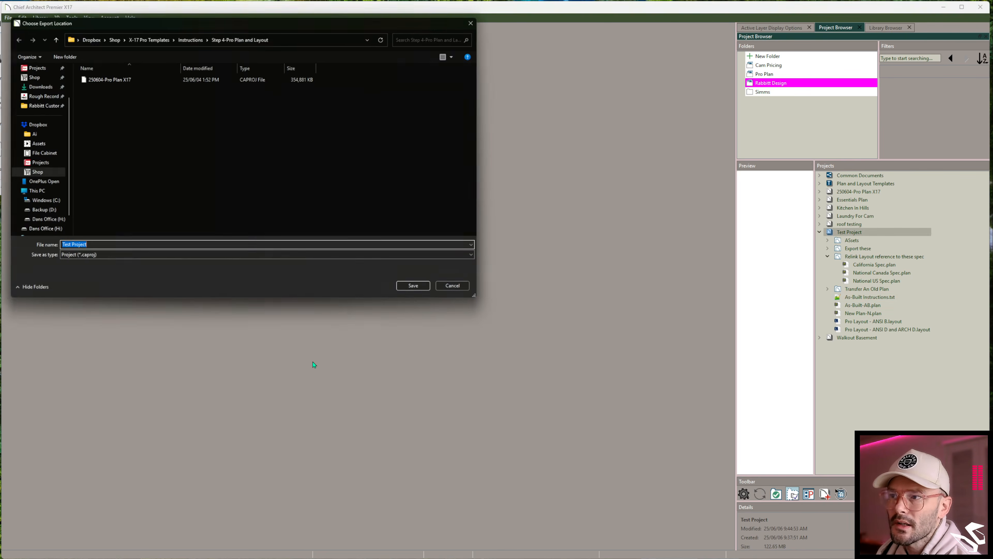
scroll(29, 132, up, 3)
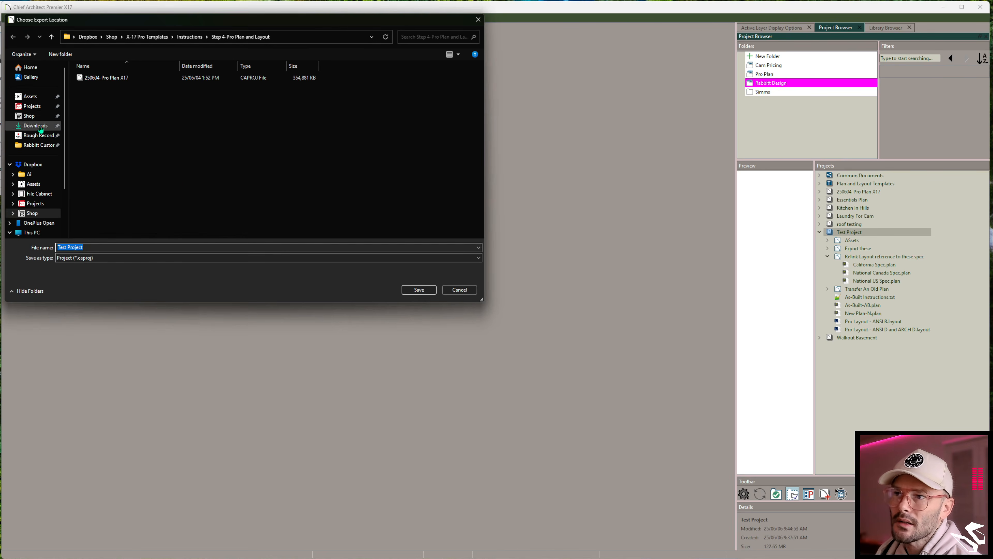
click(34, 126)
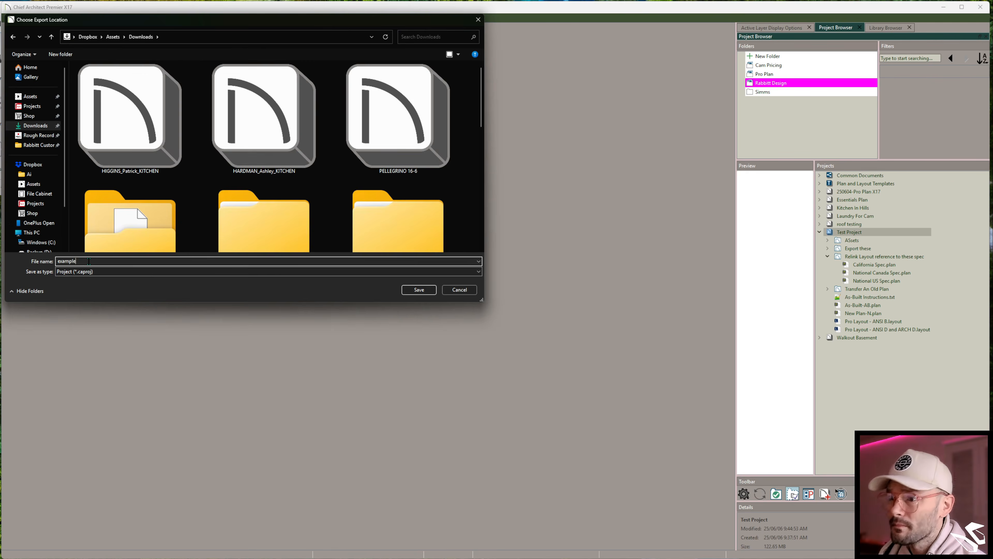
key(Return)
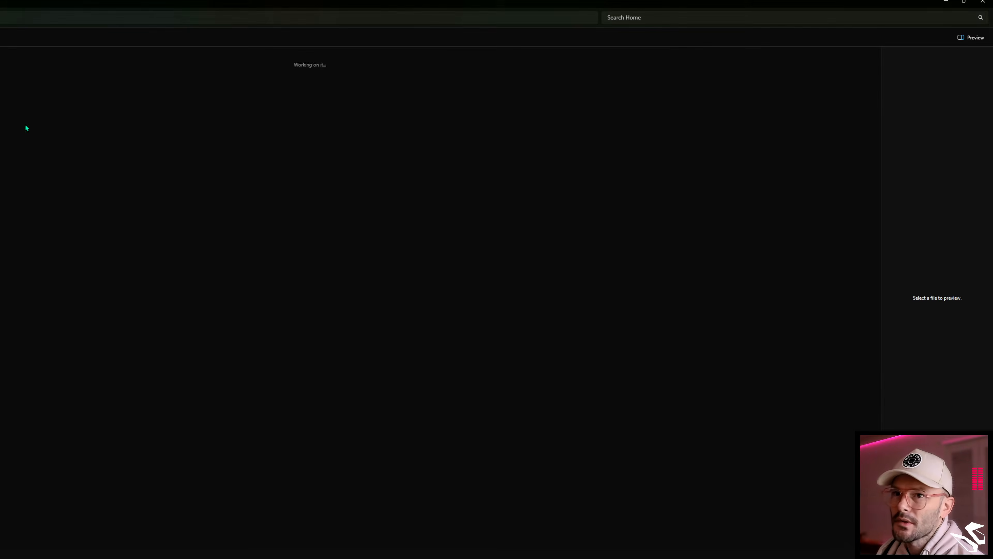
- Switch to File Explorer and open the exported example project from Downloads to import it
shift+drag(0, 3, 36, 49)
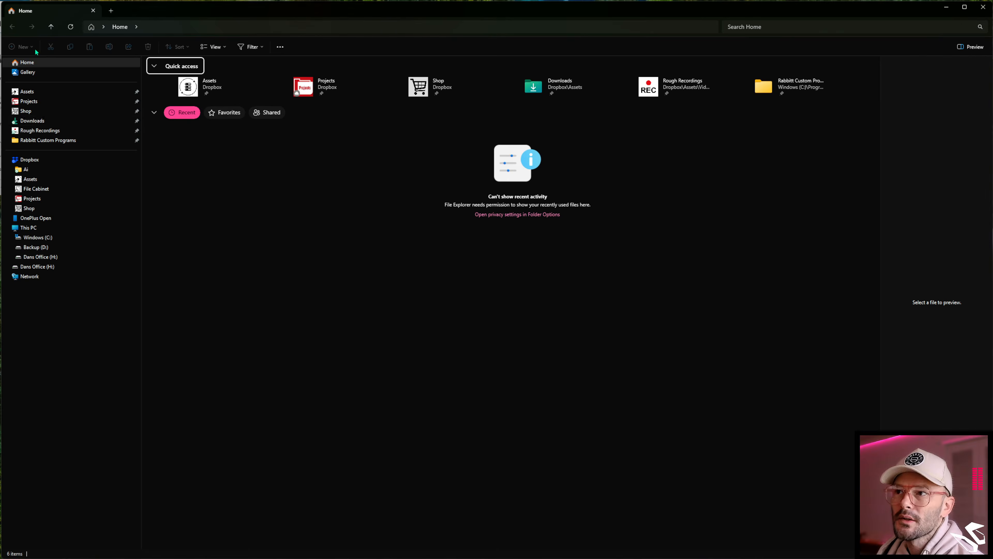
click(51, 122)
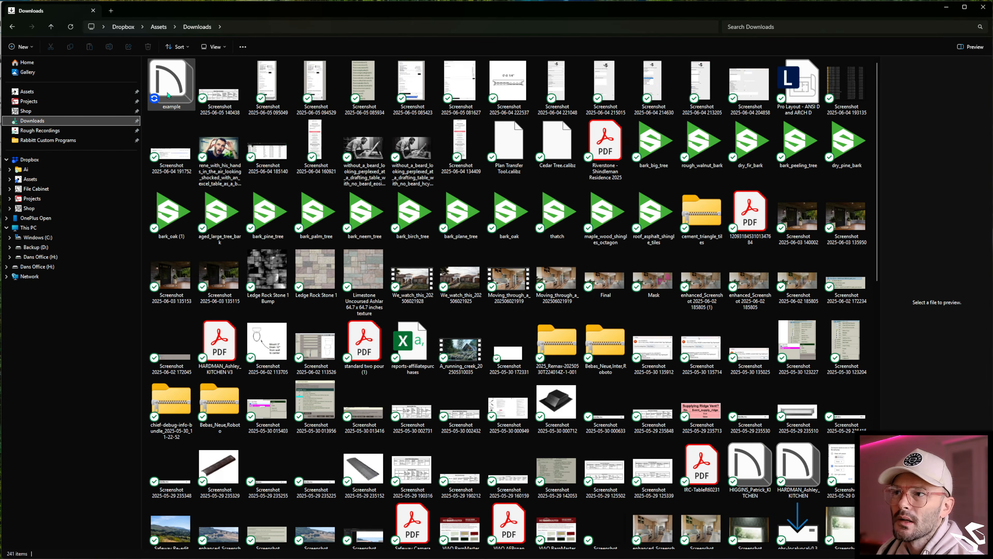
mouse_move(170, 93)
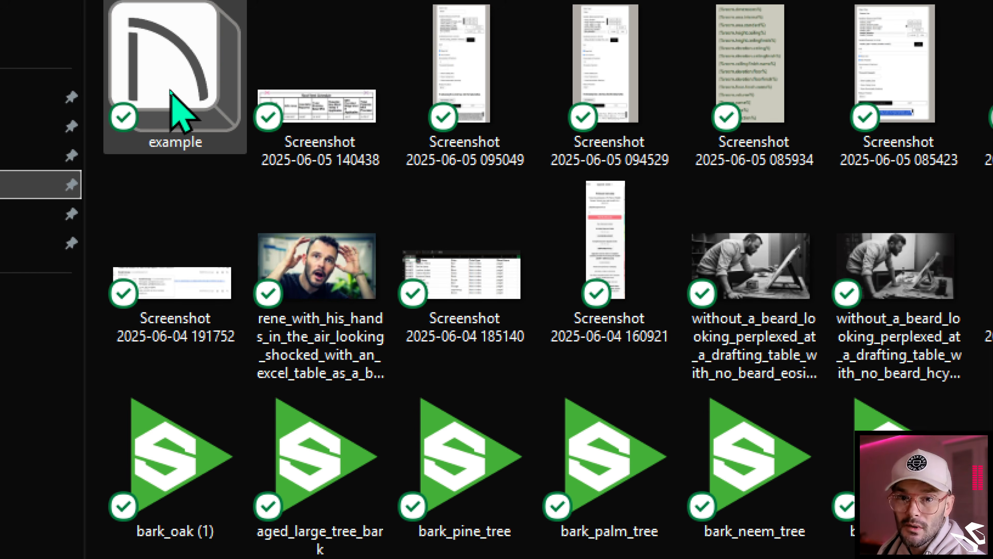
double_click(171, 91)
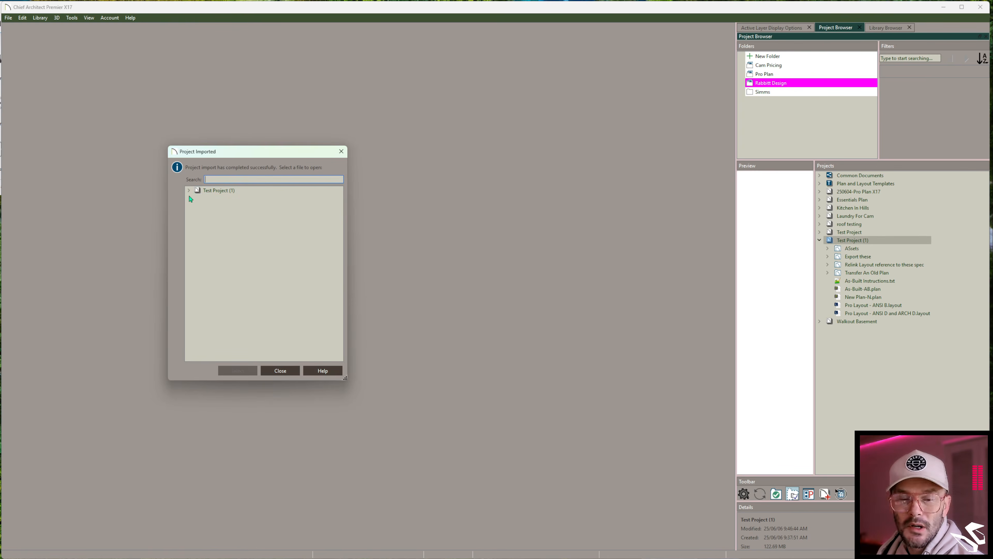
- Expand the imported Test Project (1) in the import dialog, close it, and expand both Test Project entries to compare them
double_click(232, 191)
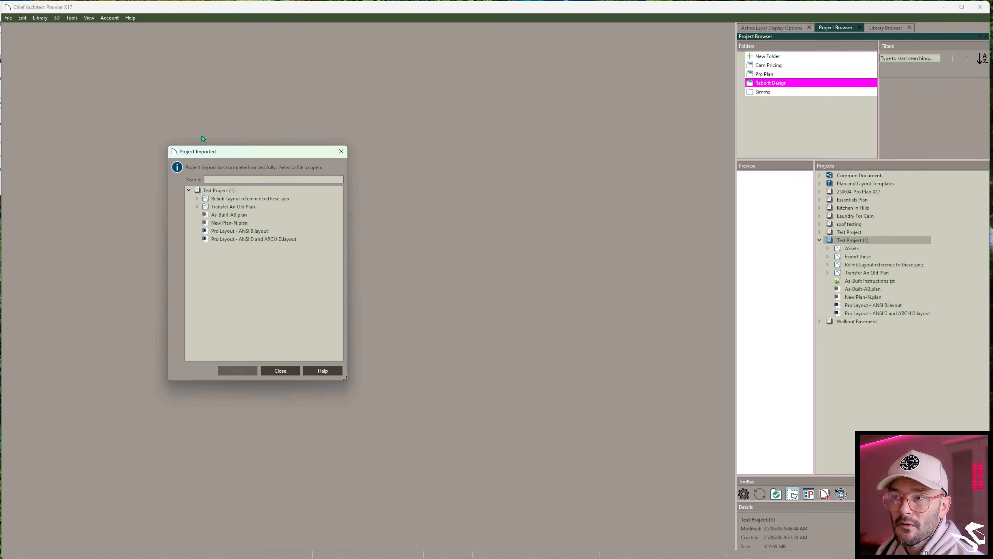
click(273, 371)
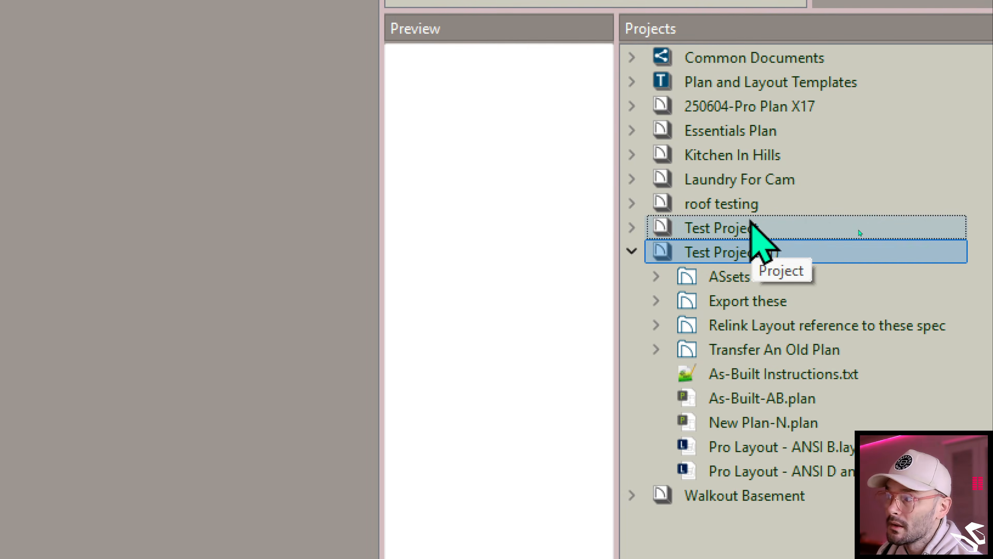
click(749, 227)
click(736, 252)
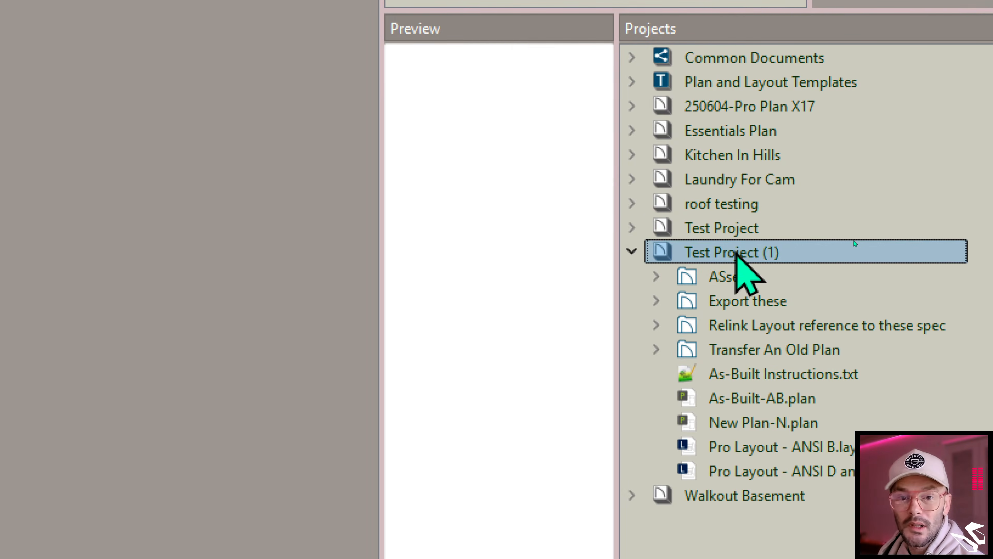
click(632, 227)
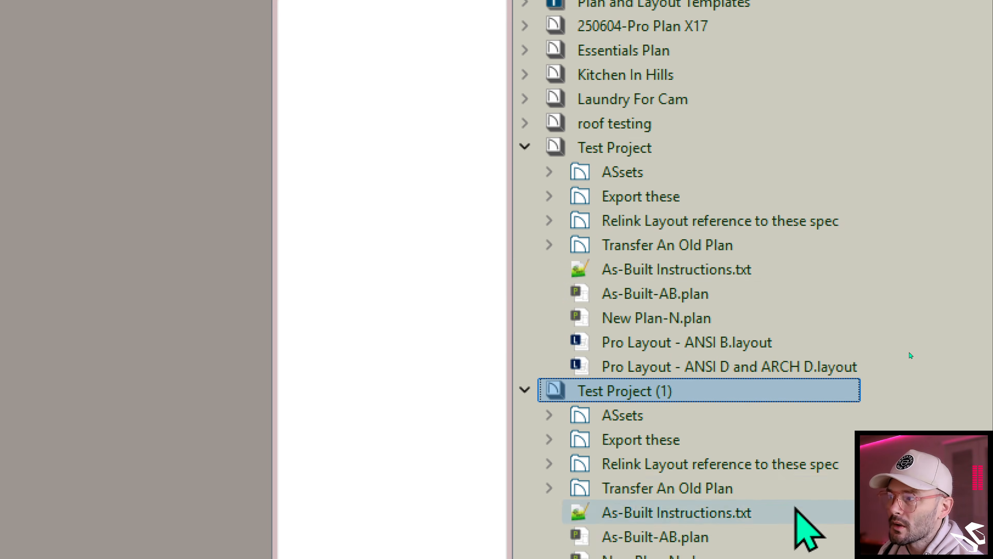
- Move New Plan-N.plan and its linked files from Test Project (1) into Test Project, accepting both prompts
drag(674, 519, 650, 93)
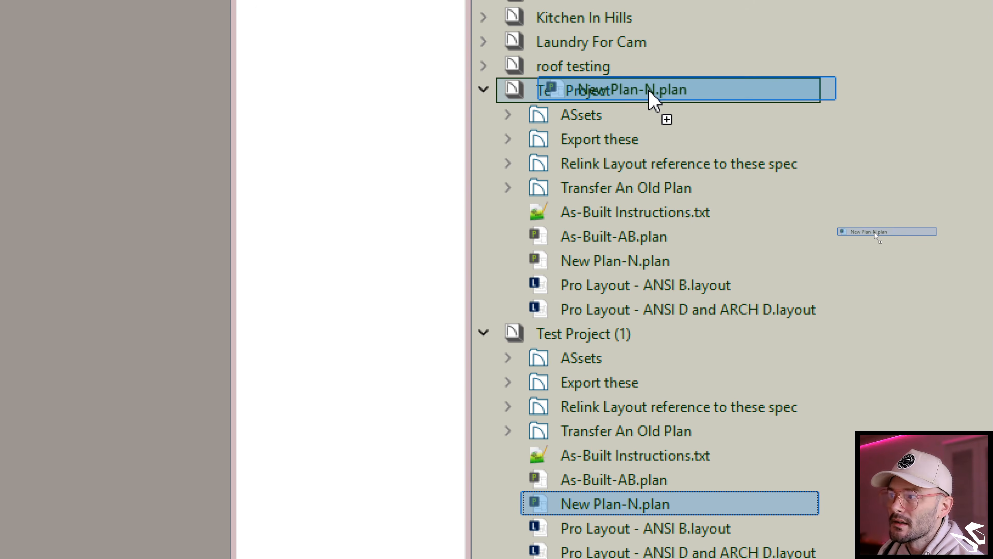
drag(650, 93, 650, 93)
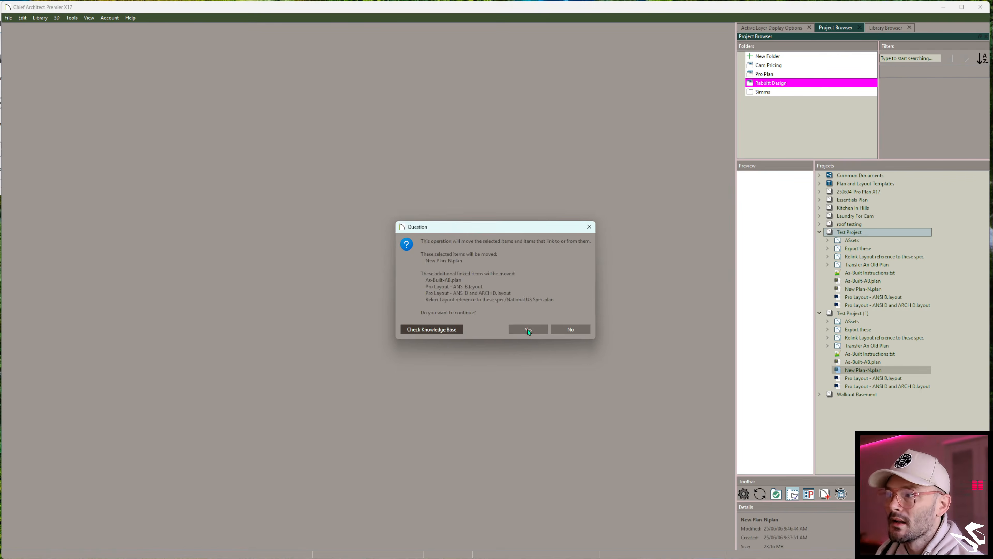
click(528, 330)
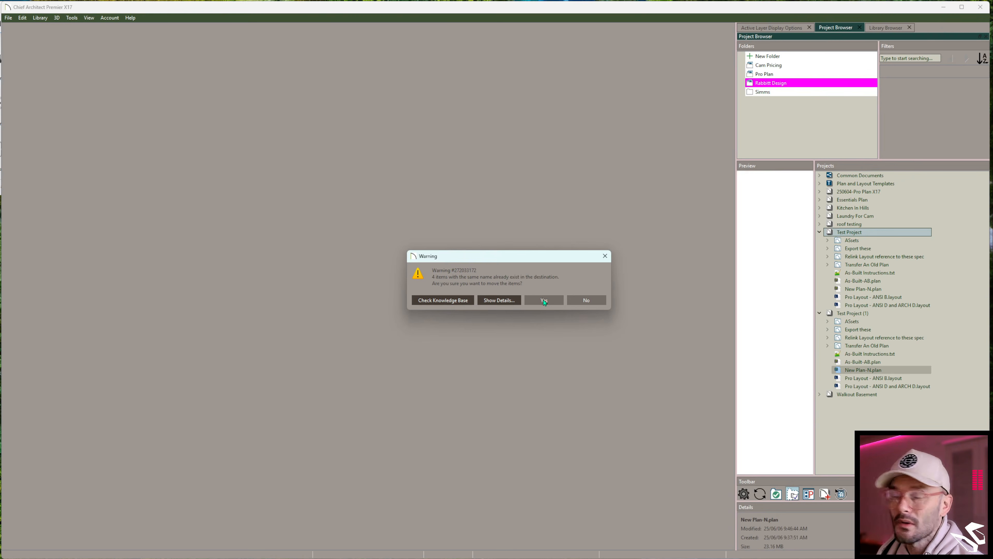
click(544, 300)
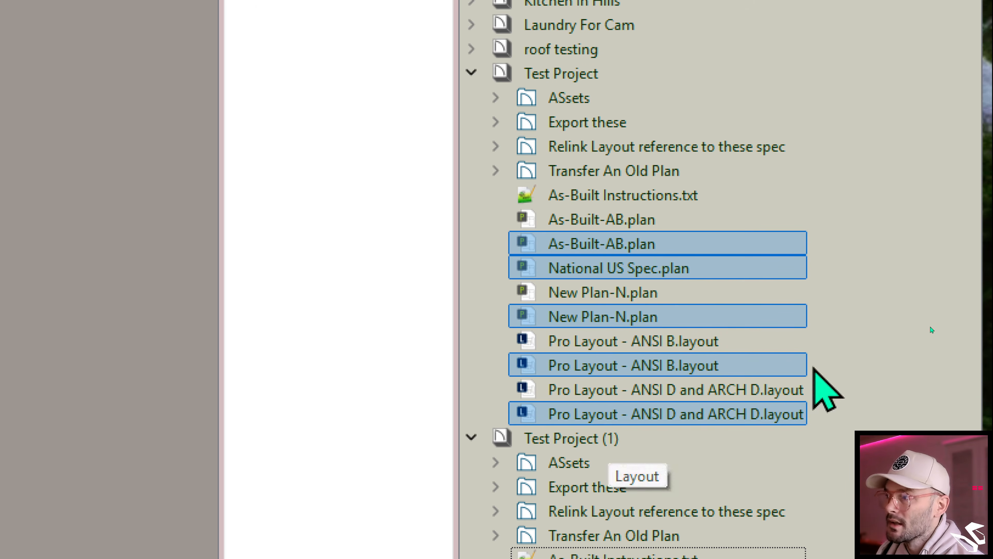
click(669, 316)
click(605, 317)
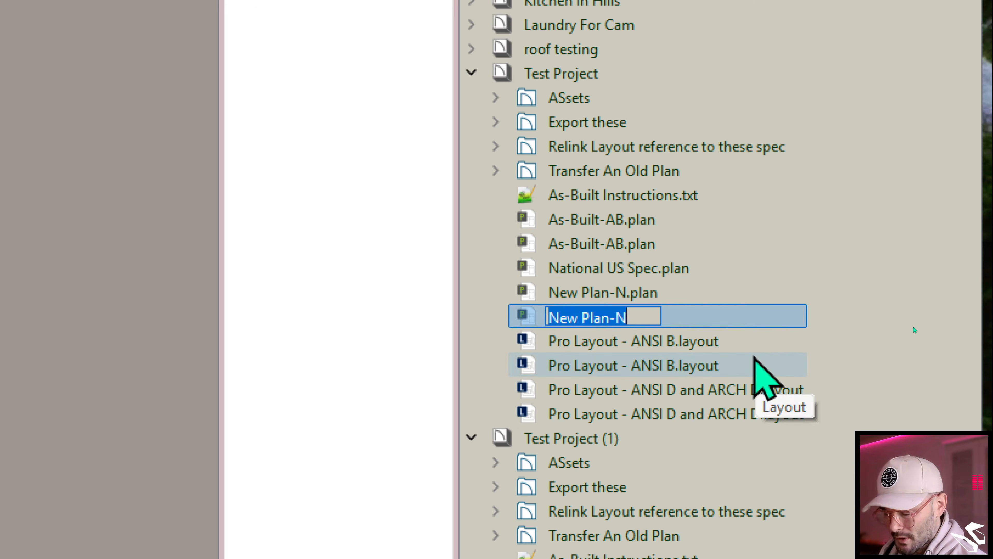
key(Down)
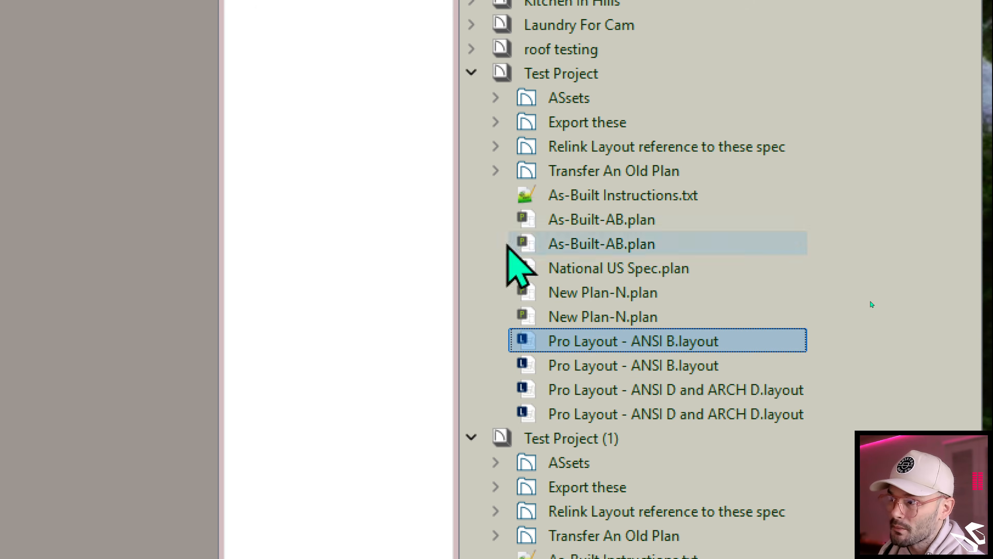
click(665, 316)
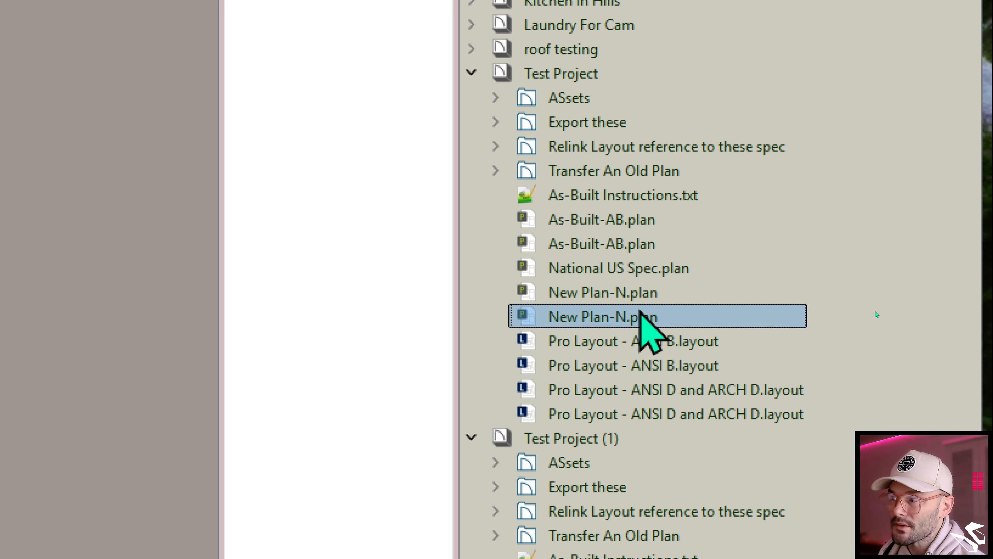
click(626, 316)
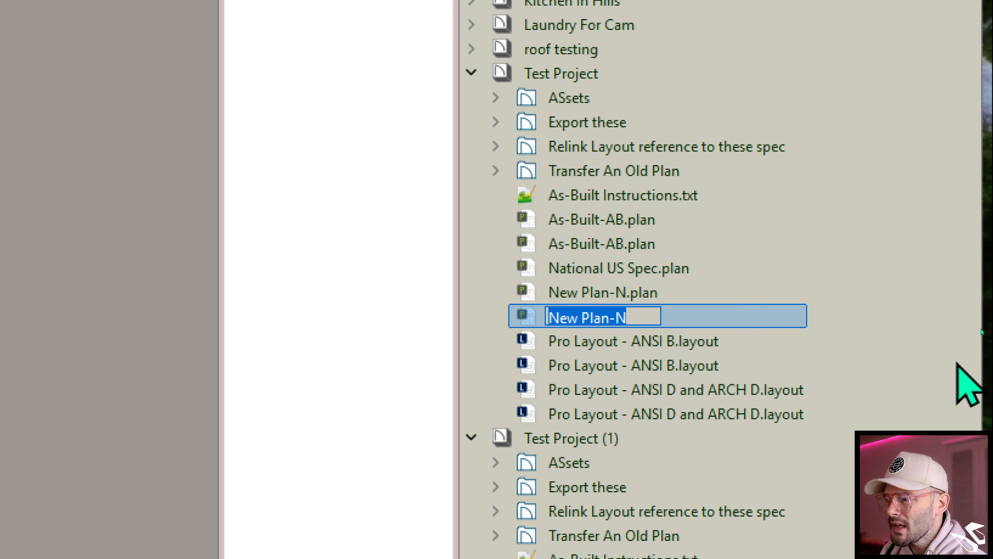
click(956, 359)
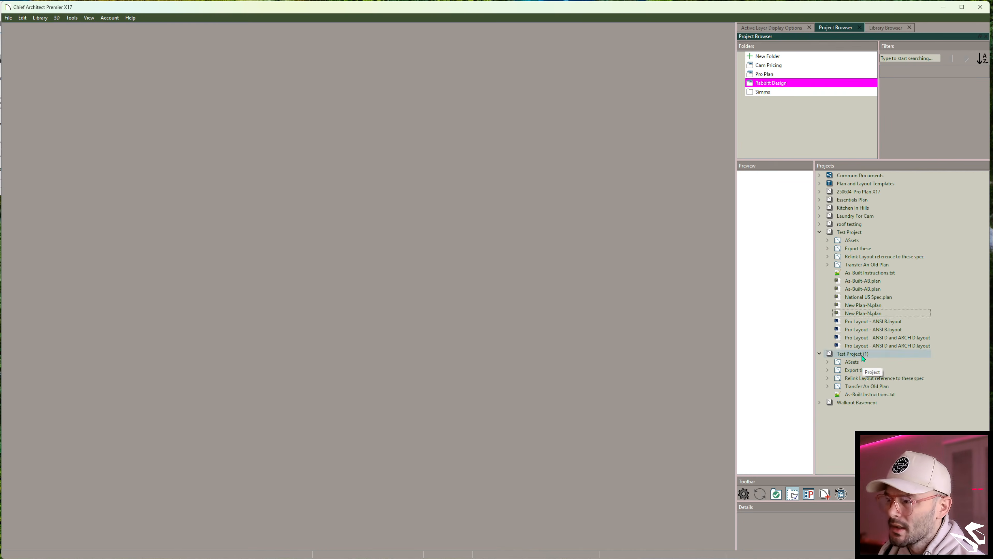
- Delete the Test Project (1) project permanently without exporting it
right_click(604, 440)
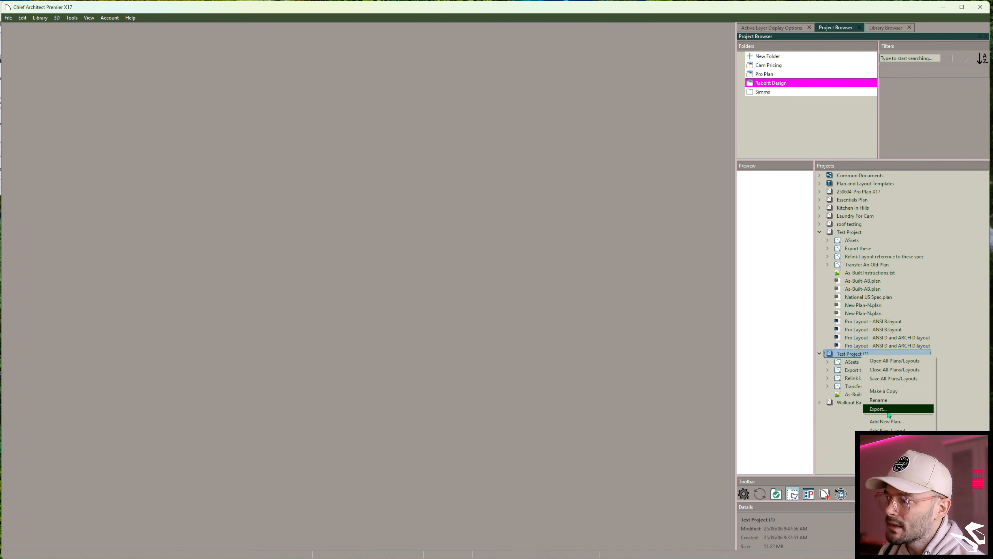
click(880, 461)
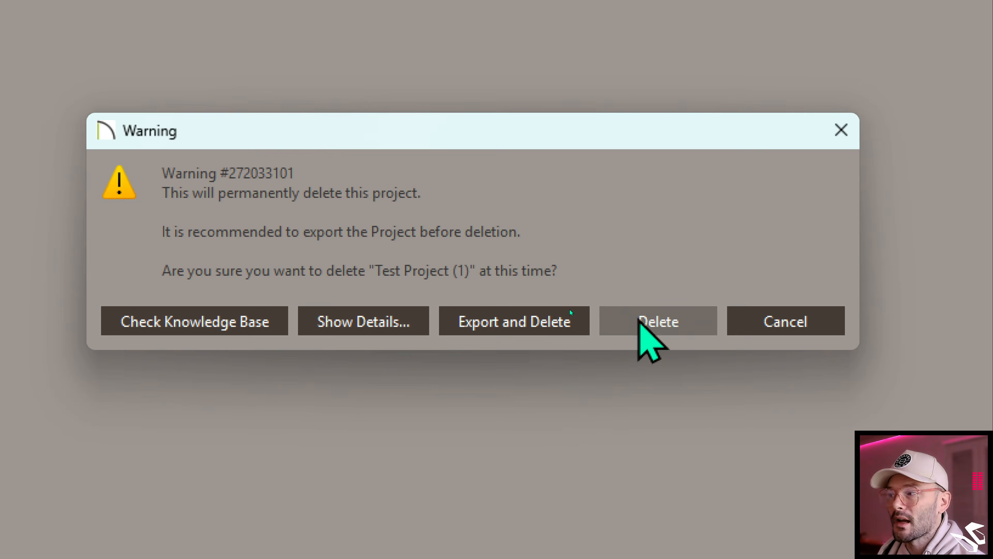
click(641, 320)
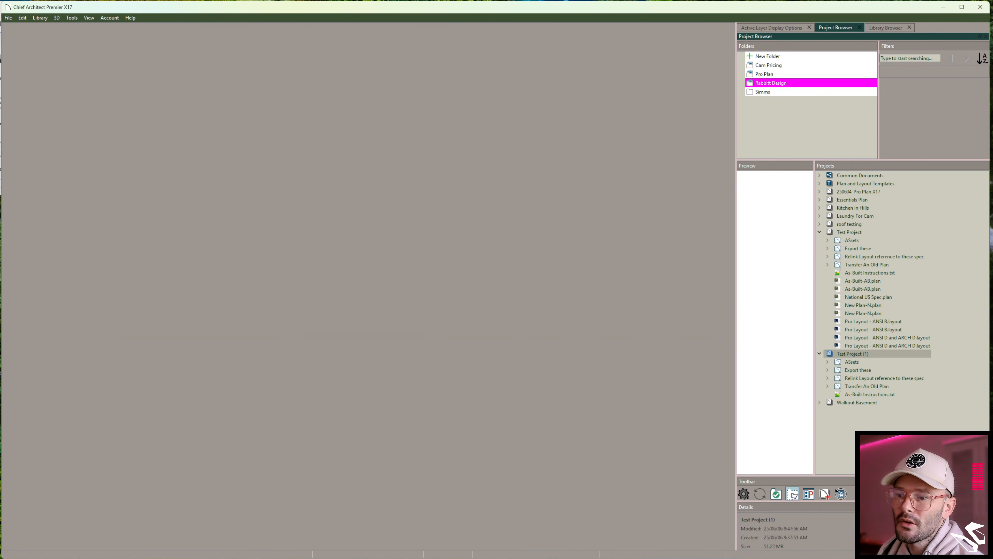
- Open the exported example.caproj in 7-Zip File Manager and browse into Projects > Test Project, then close it
key(alt+Tab)
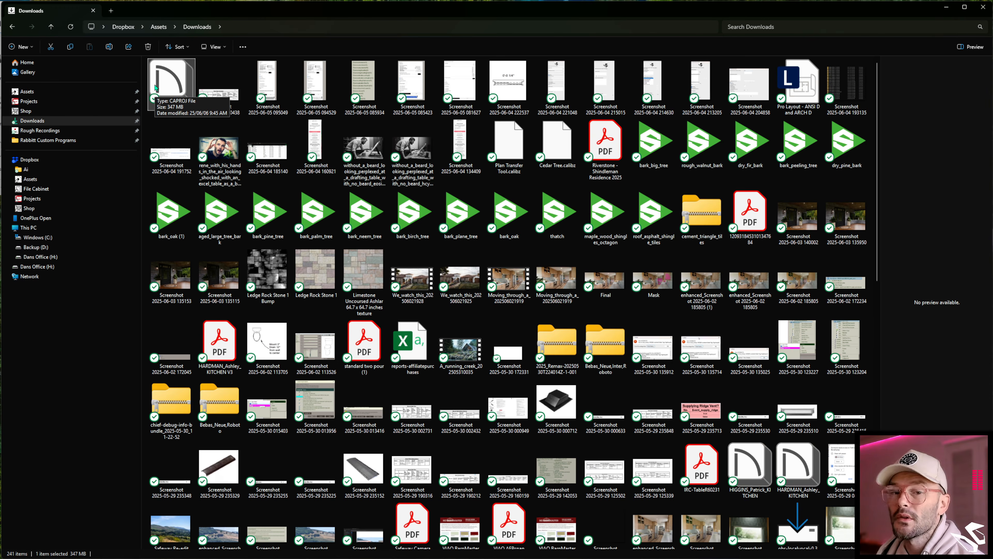
right_click(167, 91)
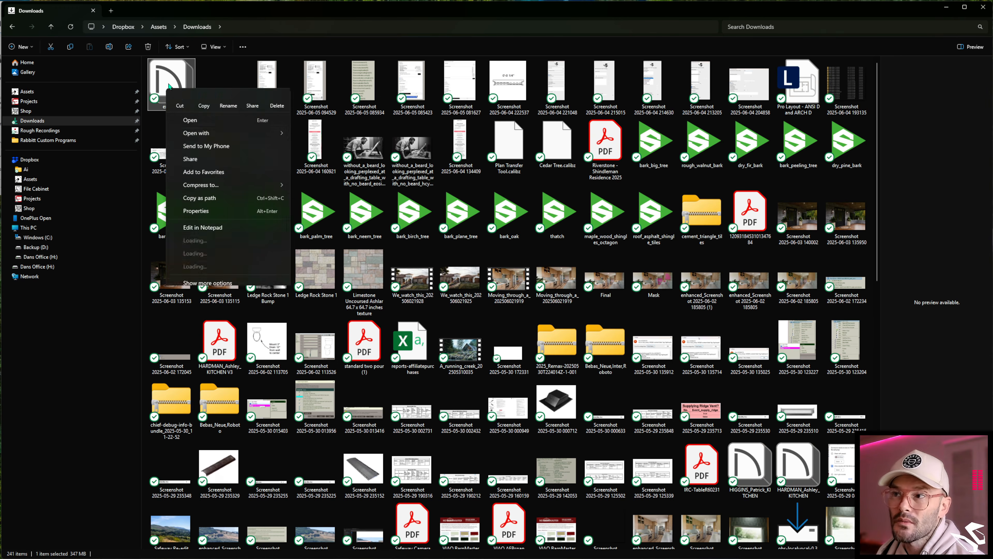
mouse_move(197, 135)
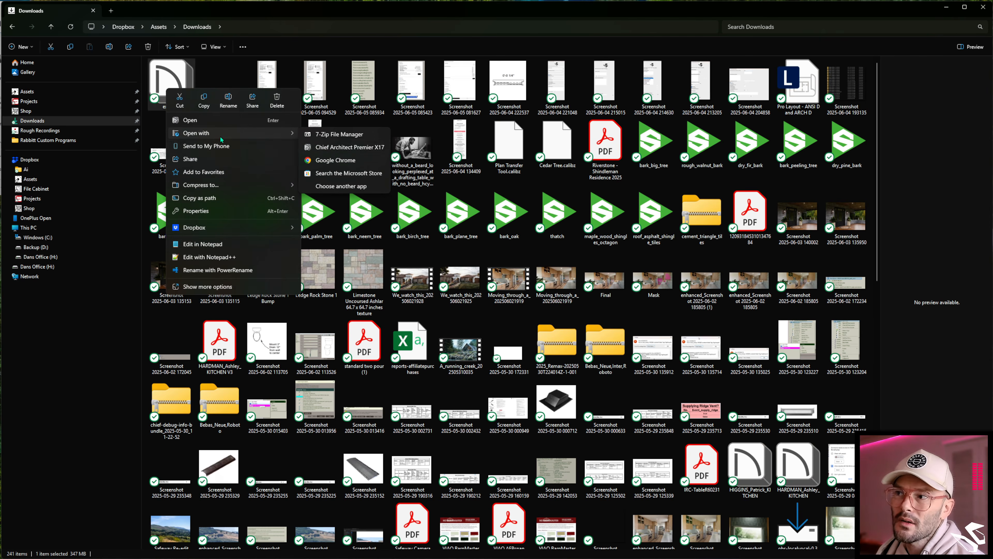
click(337, 136)
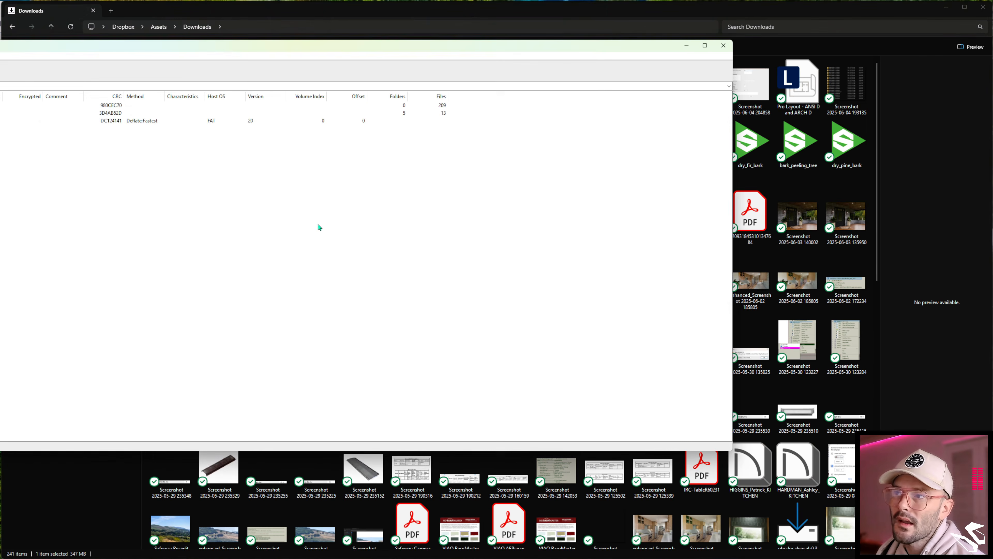
drag(105, 49, 215, 16)
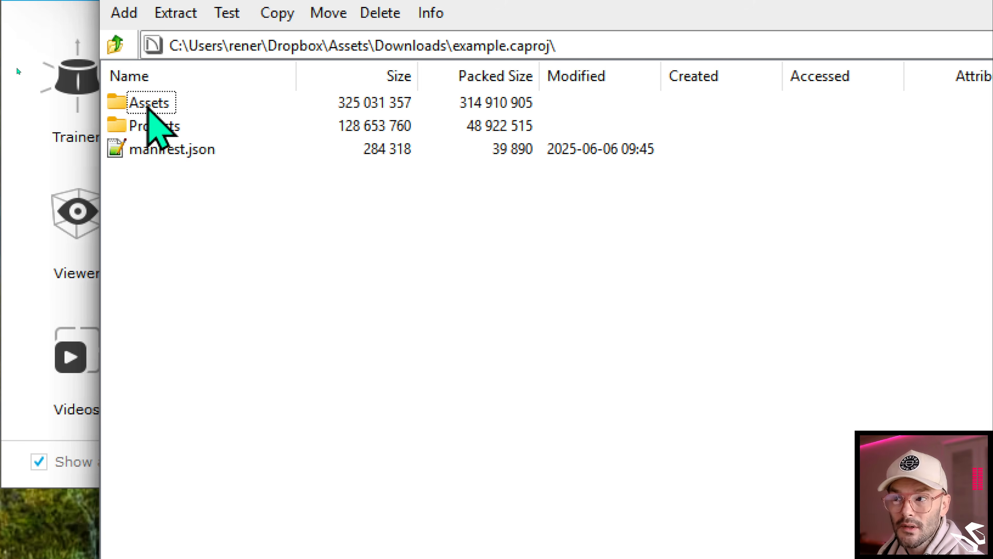
double_click(151, 128)
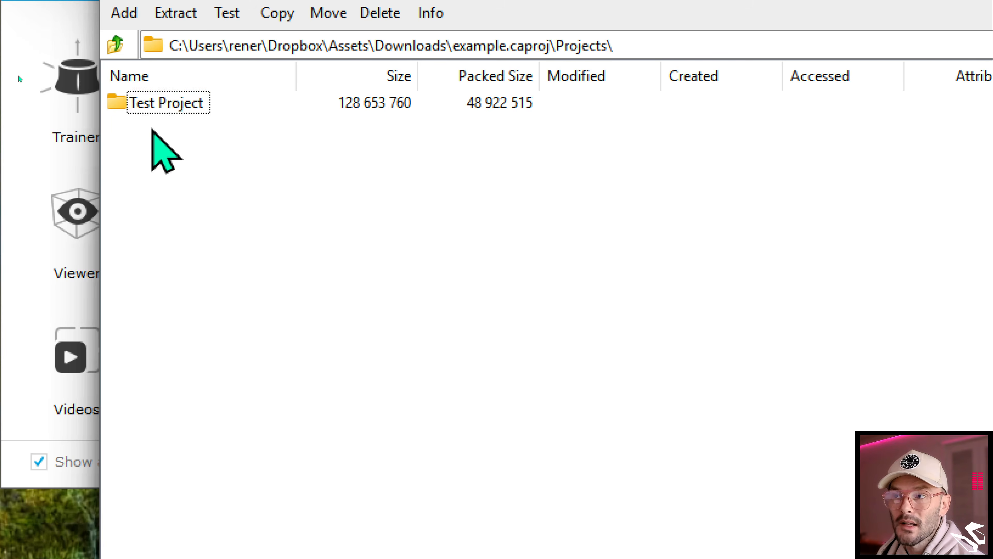
double_click(153, 104)
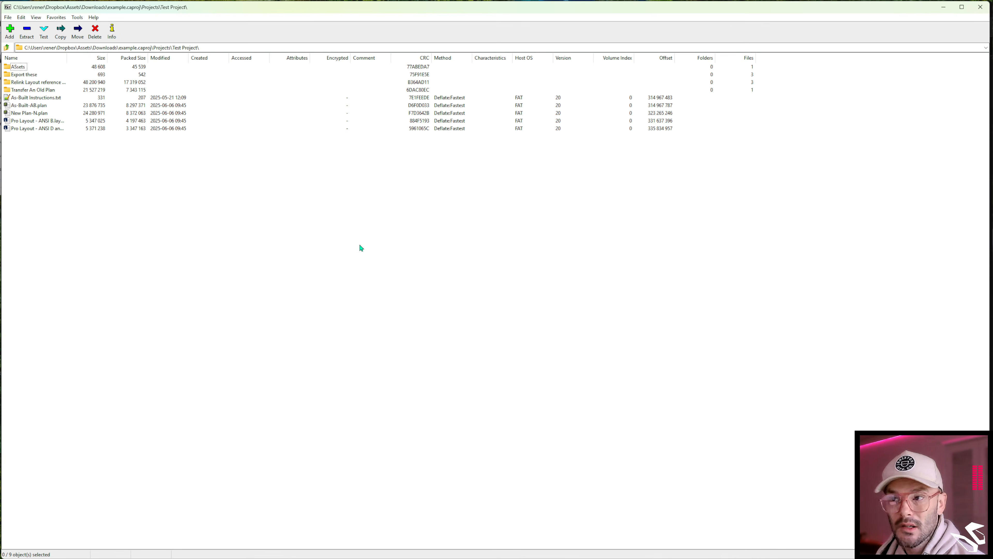
click(943, 8)
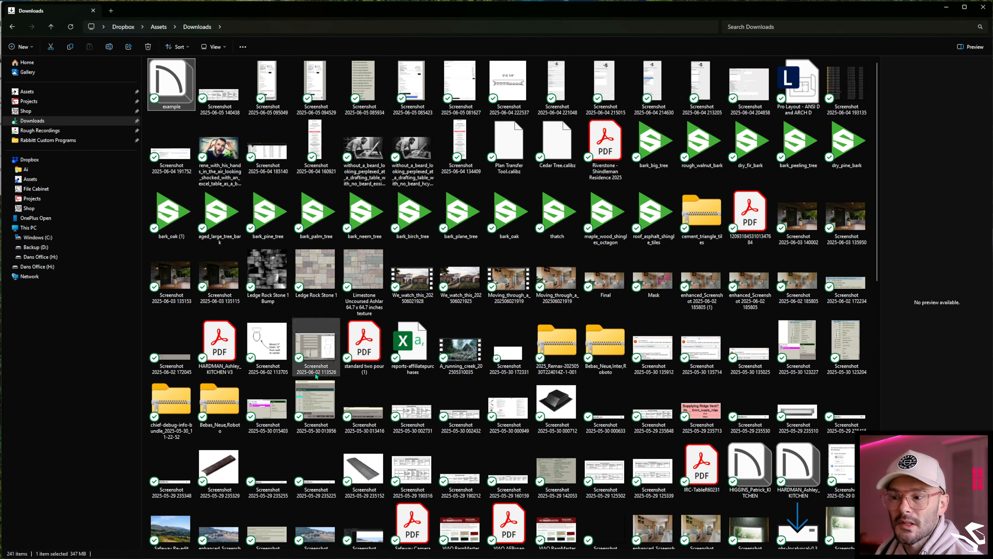
- Switch back to Chief Architect, open Asset Management and scroll through the managed assets
mouse_move(155, 558)
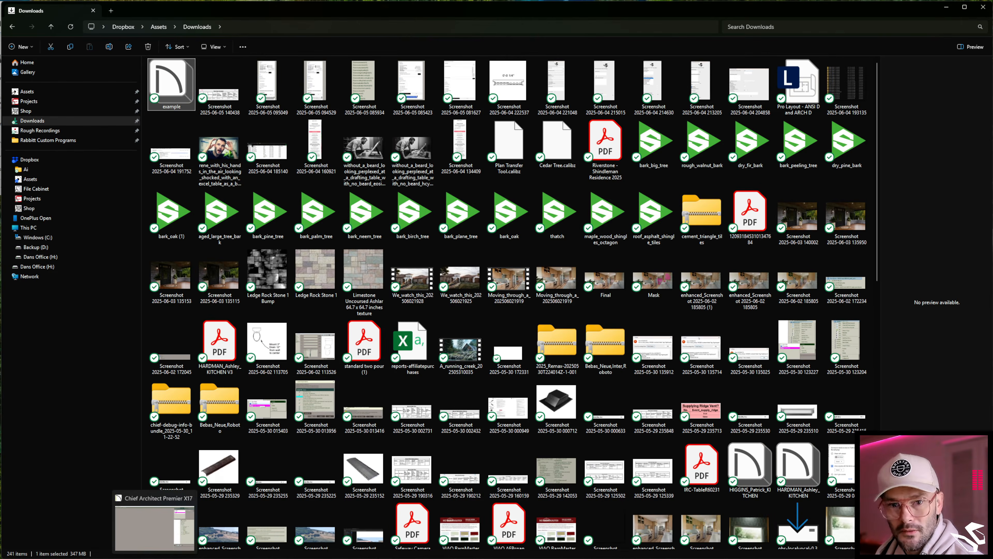
click(154, 558)
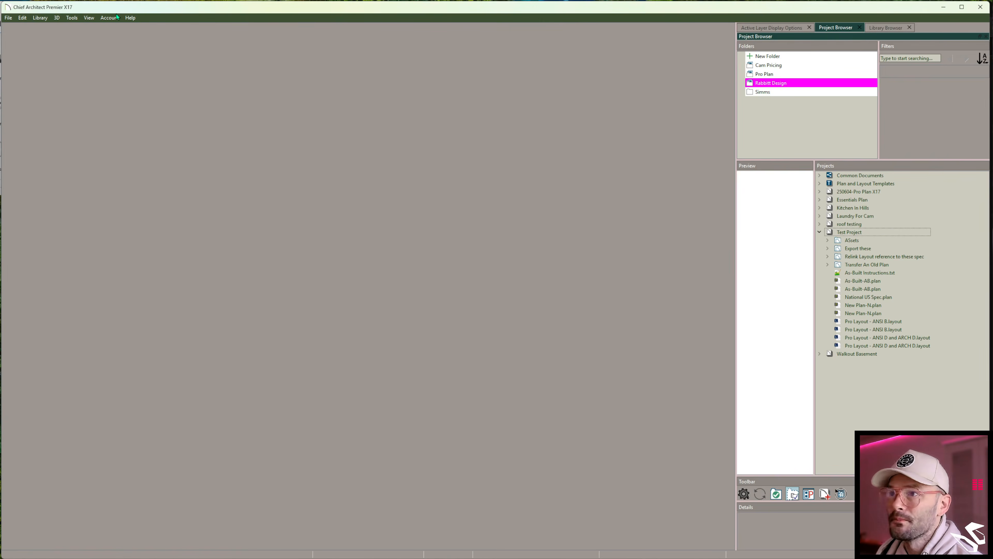
click(71, 18)
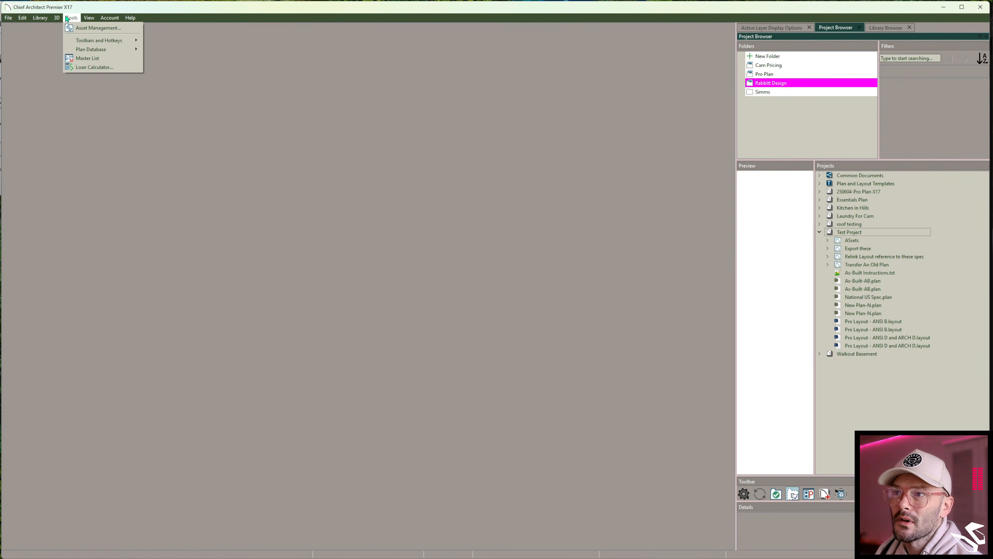
click(87, 33)
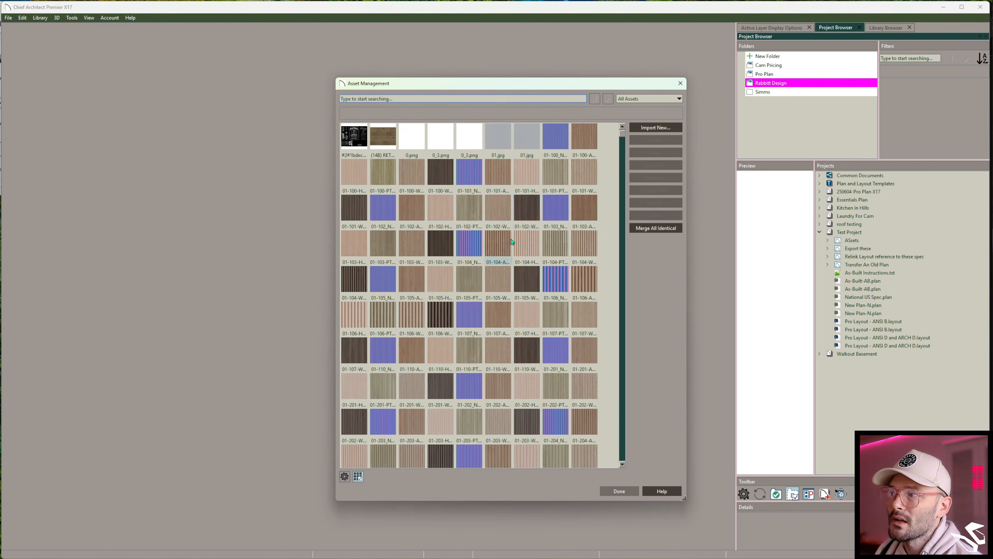
scroll(542, 201, down, 15)
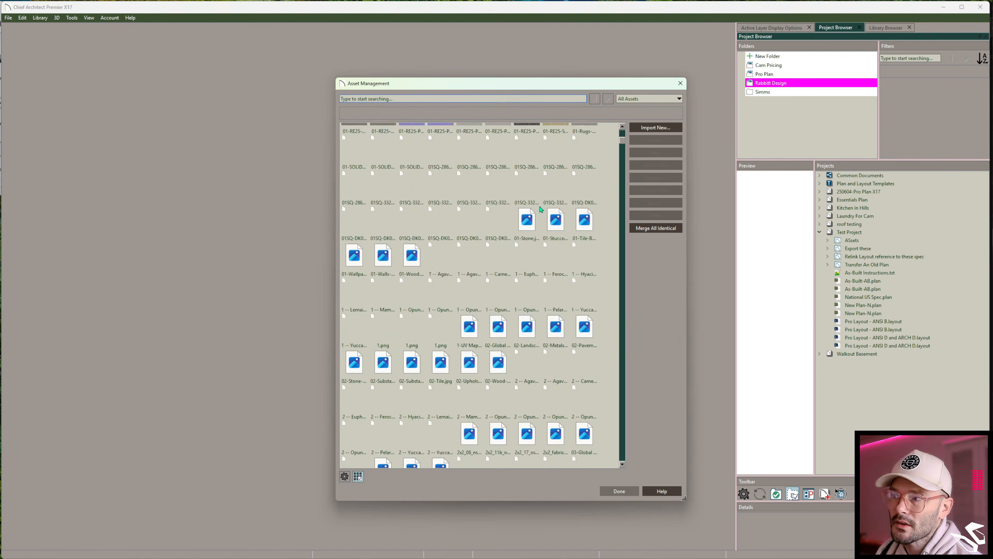
scroll(540, 210, down, 15)
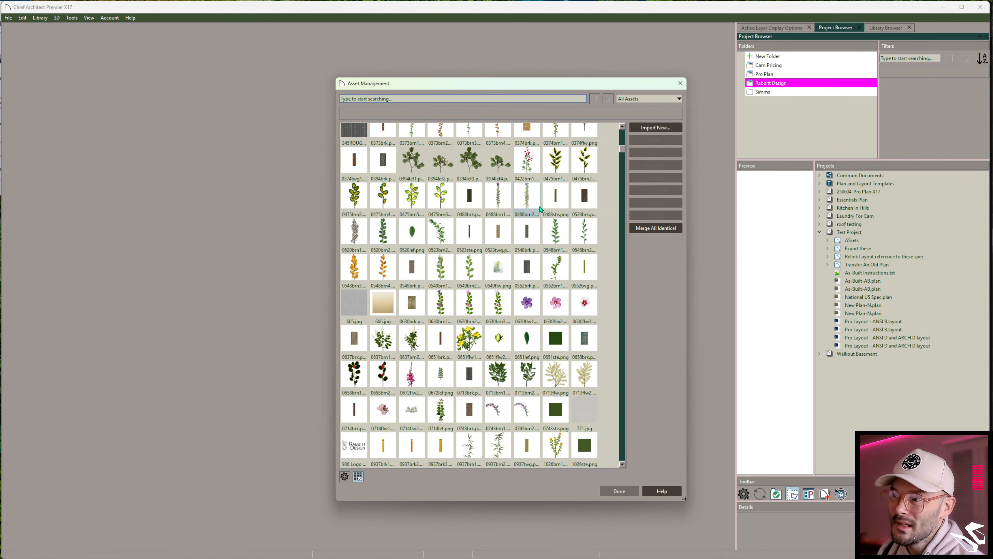
scroll(539, 215, down, 10)
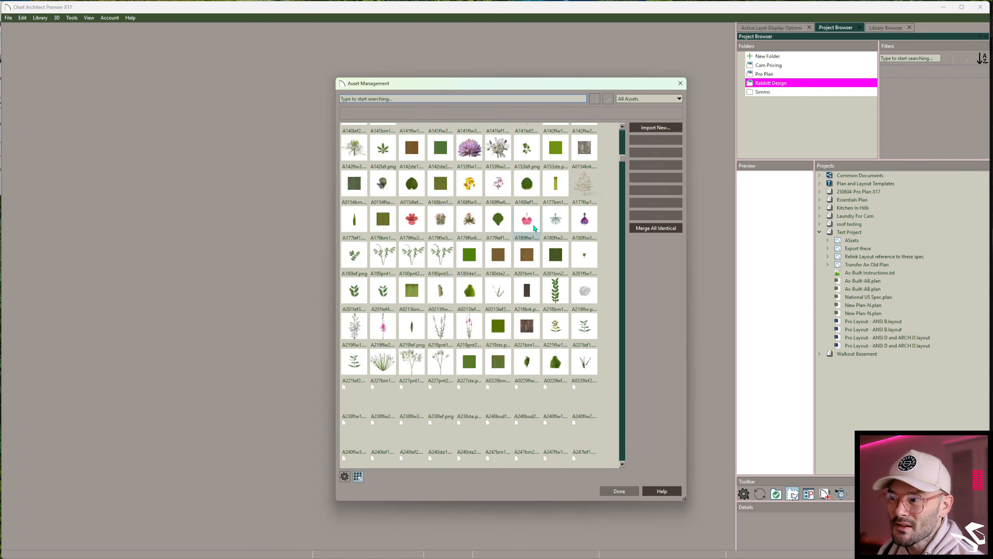
scroll(535, 228, down, 10)
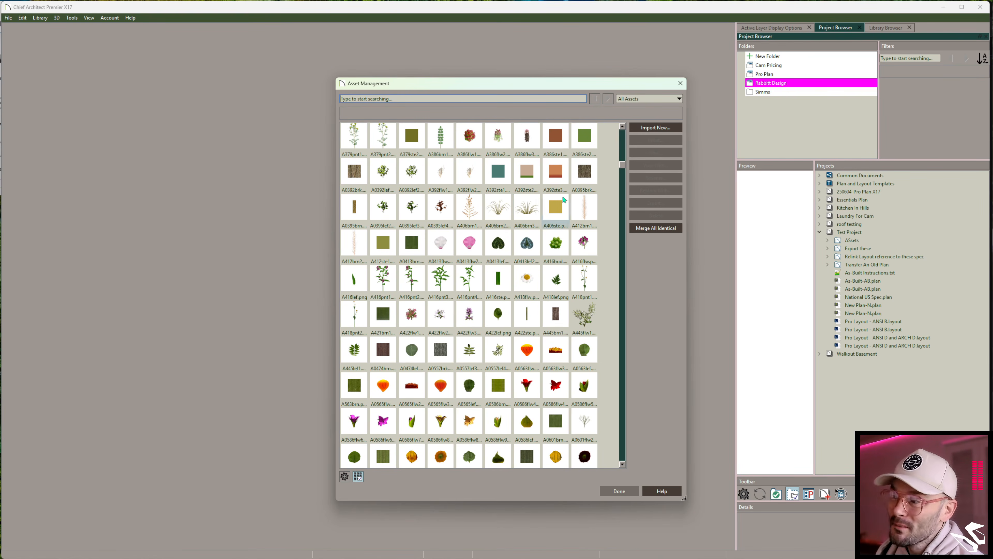
scroll(621, 212, down, 2)
scroll(603, 248, down, 15)
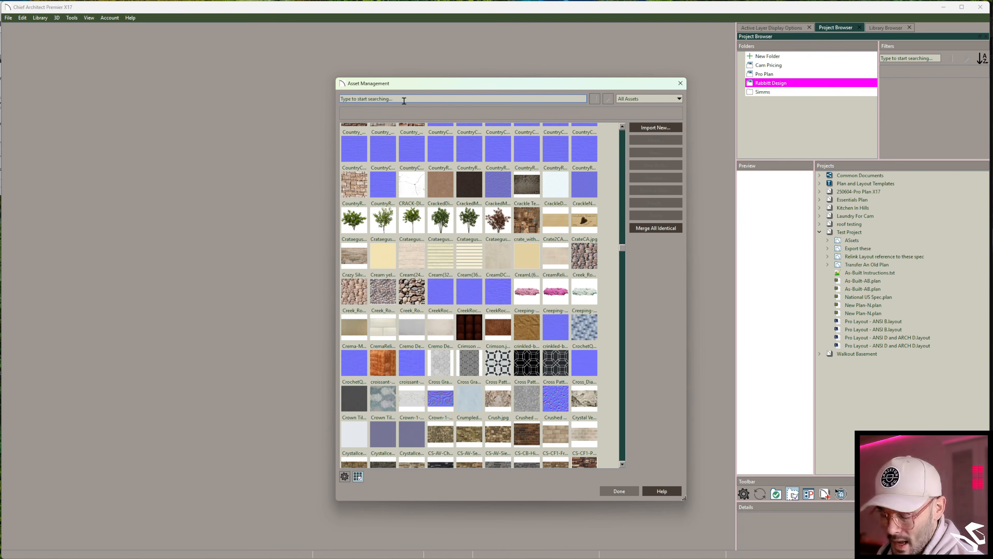
- Search the managed assets for "purlin", then close Asset Management
text(purlin)
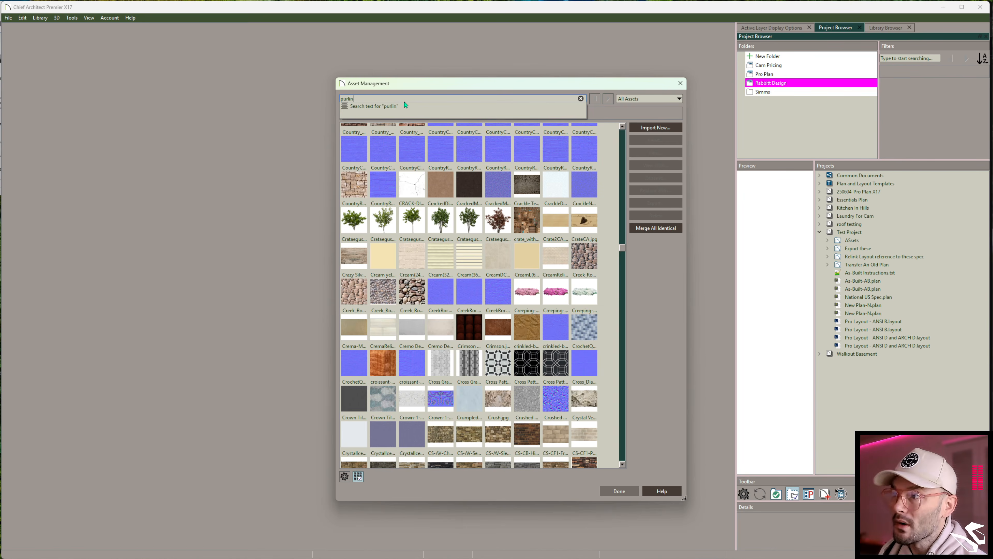
click(405, 105)
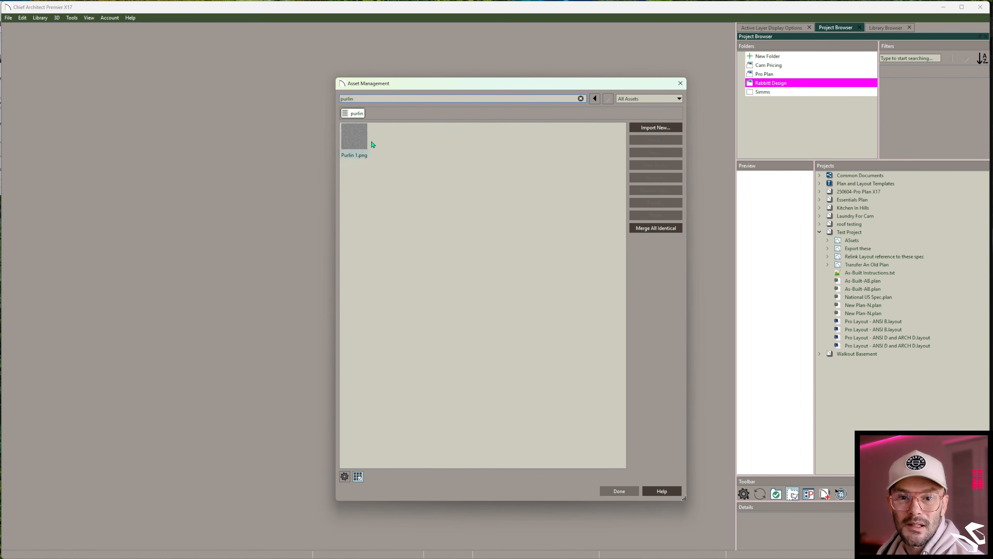
click(682, 88)
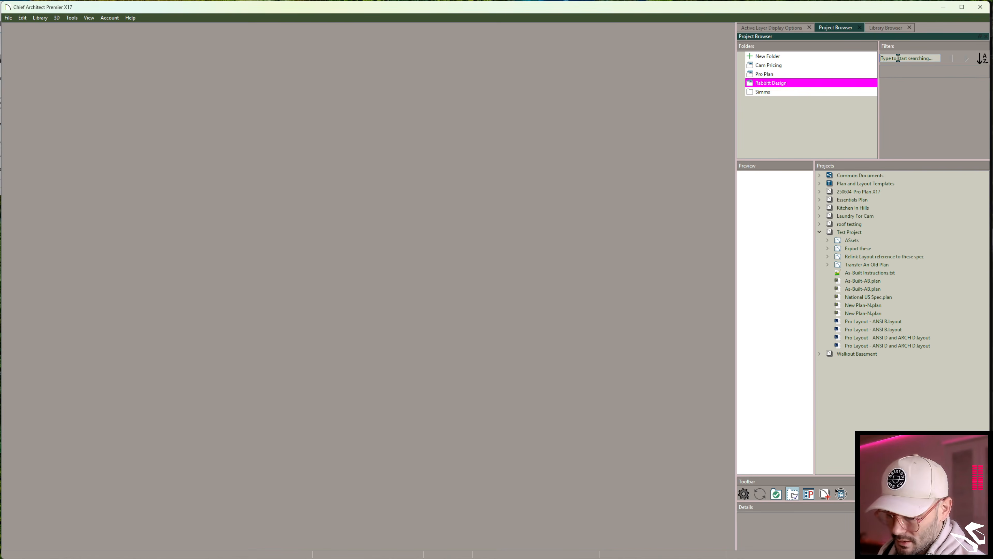
- Filter the project list by "new" and select New Plan-N.plan under 250604-Pro Plan X17
click(898, 58)
text(new)
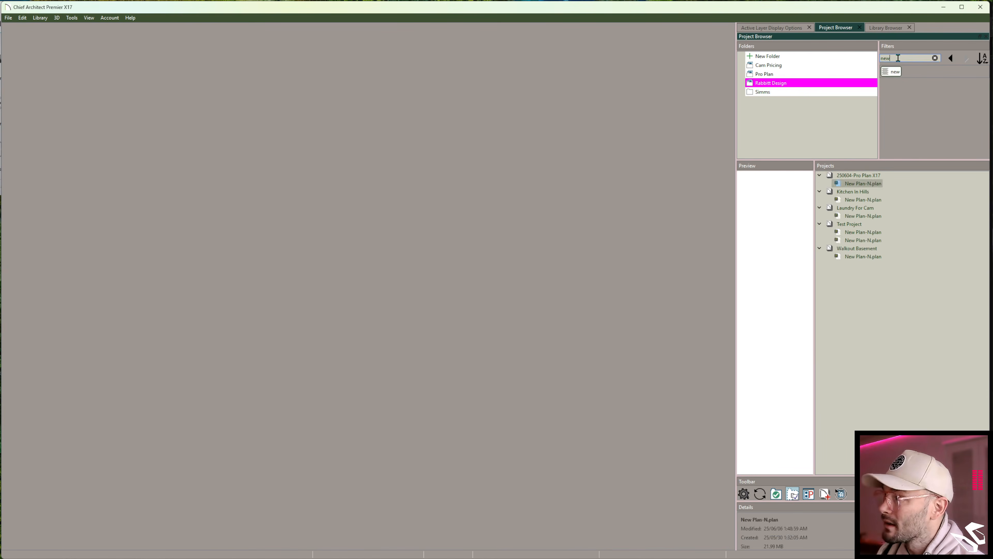
click(872, 182)
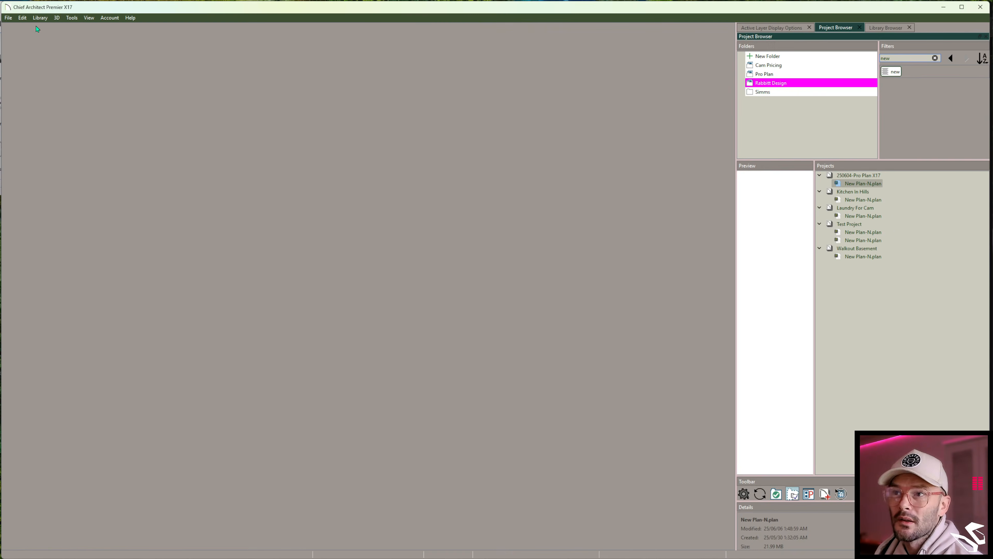
- Open Preferences to review the Folders and Project Management backup settings, then close the dialog
click(23, 17)
click(22, 28)
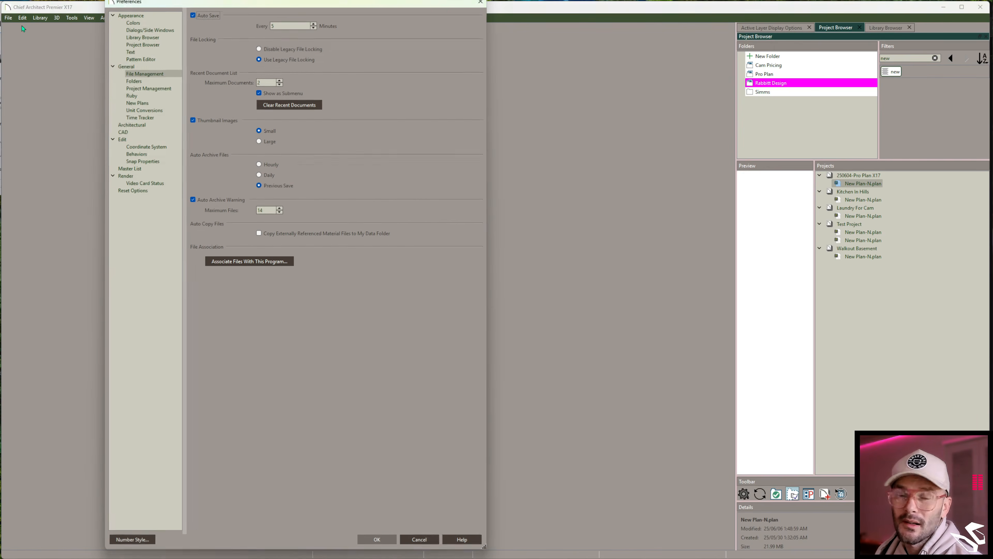
click(141, 82)
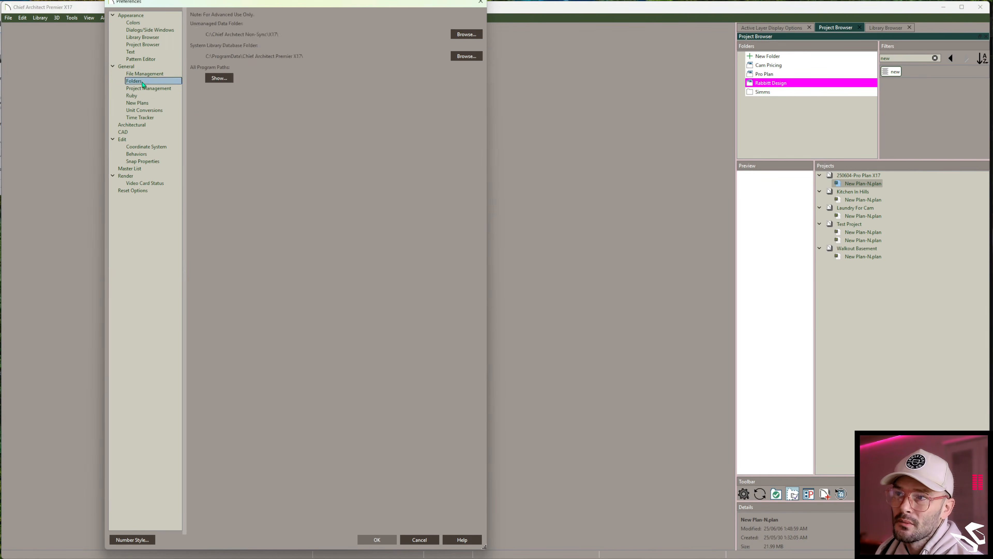
click(148, 88)
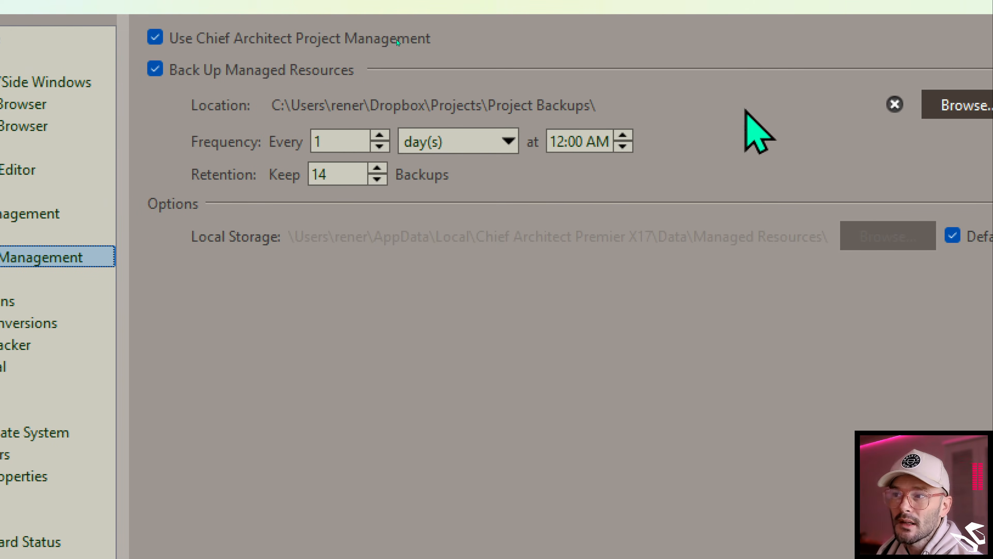
click(374, 141)
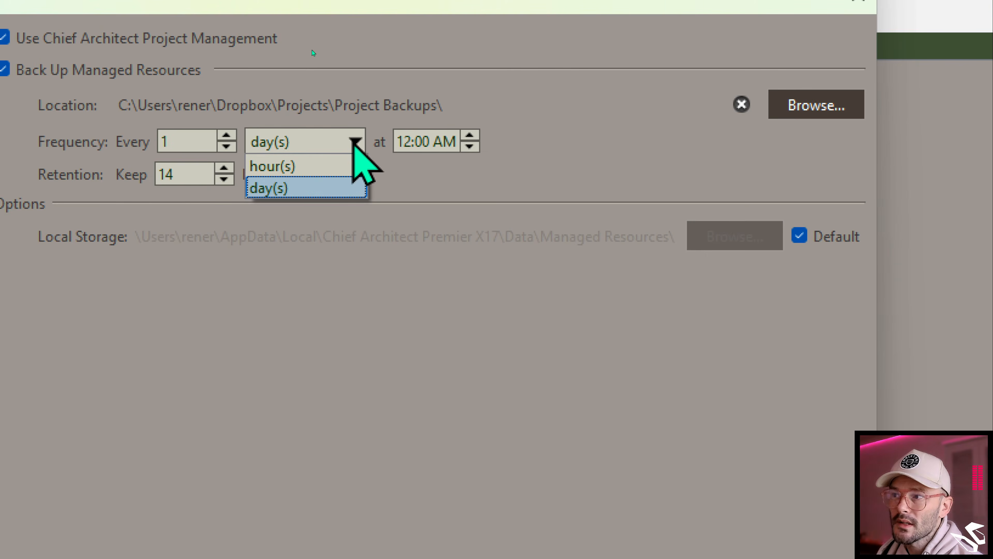
click(353, 144)
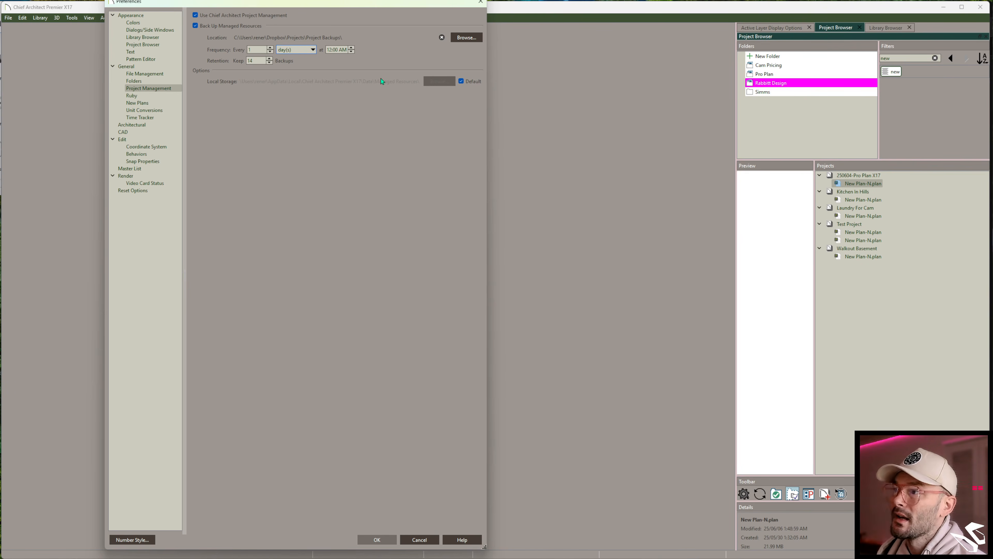
click(480, 2)
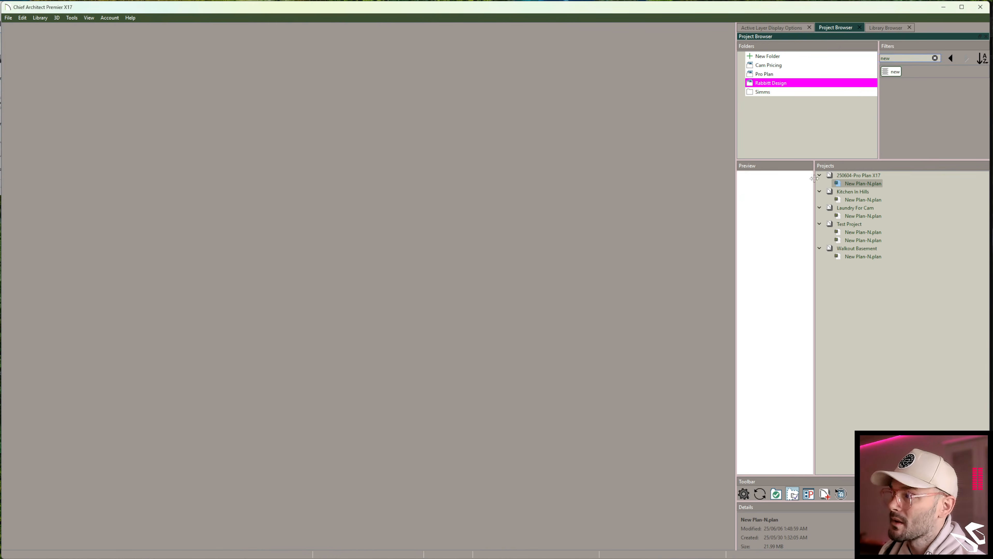
- Clear the "new" search filter and expand Test Project in the project list
click(893, 72)
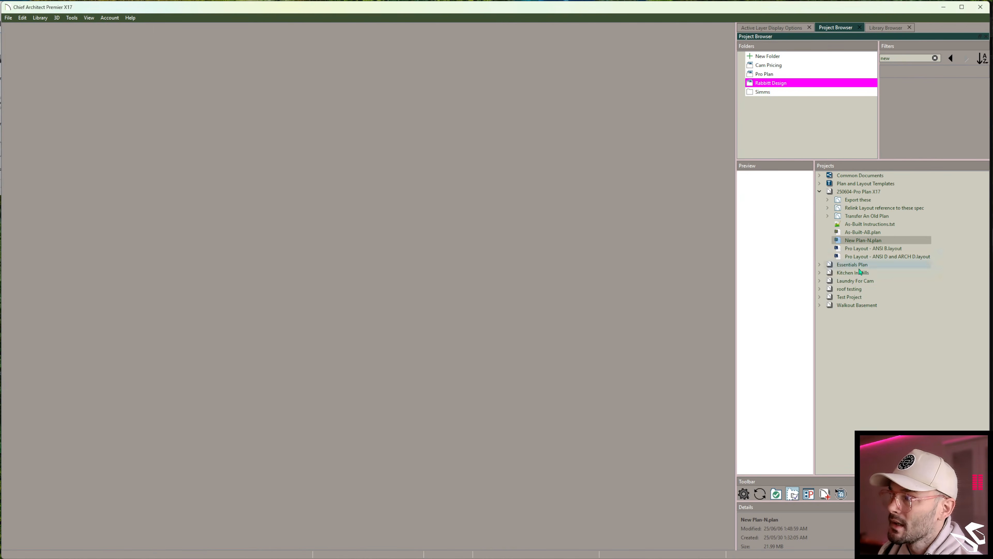
click(821, 297)
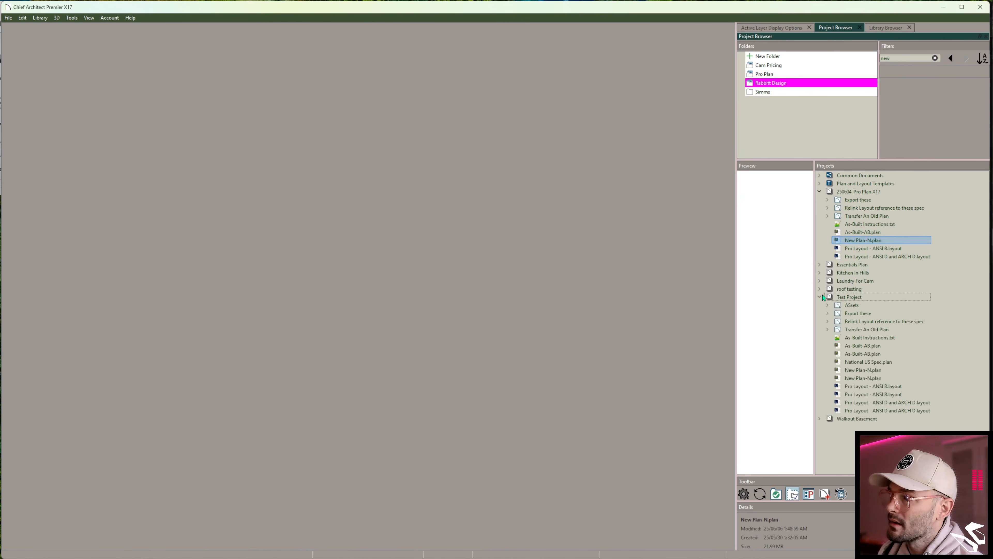